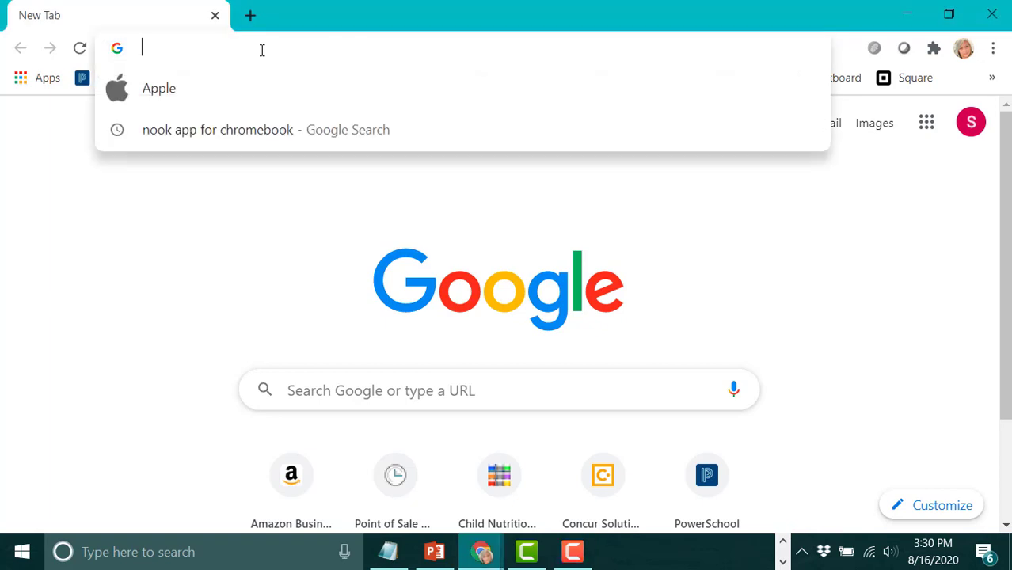
Go to mymealtime.com by typing 'my' in Chrome's address bar and accepting the suggestion.
{"action": "type", "text": "mymealtime.com"}
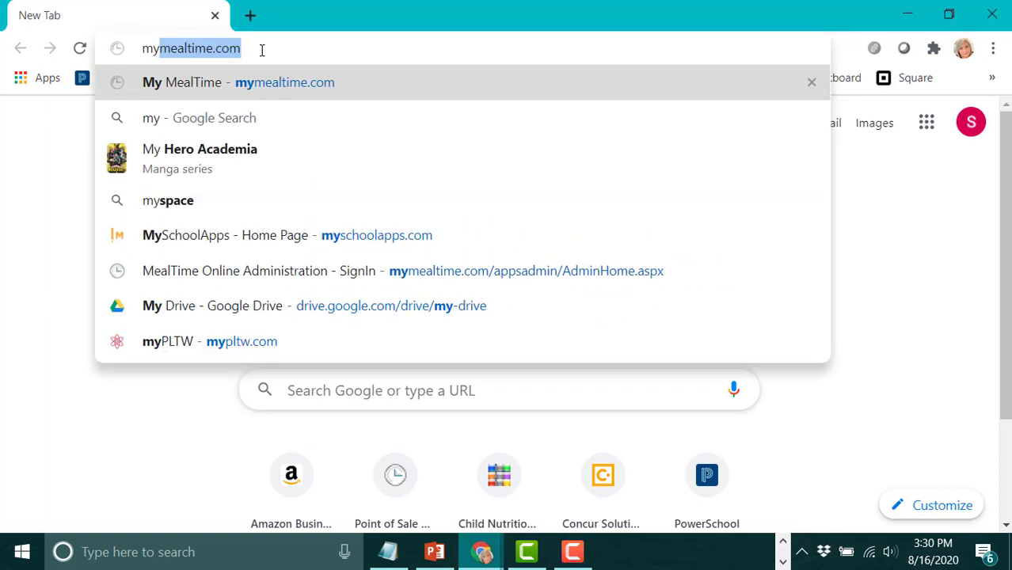
{"action": "key", "text": "Return"}
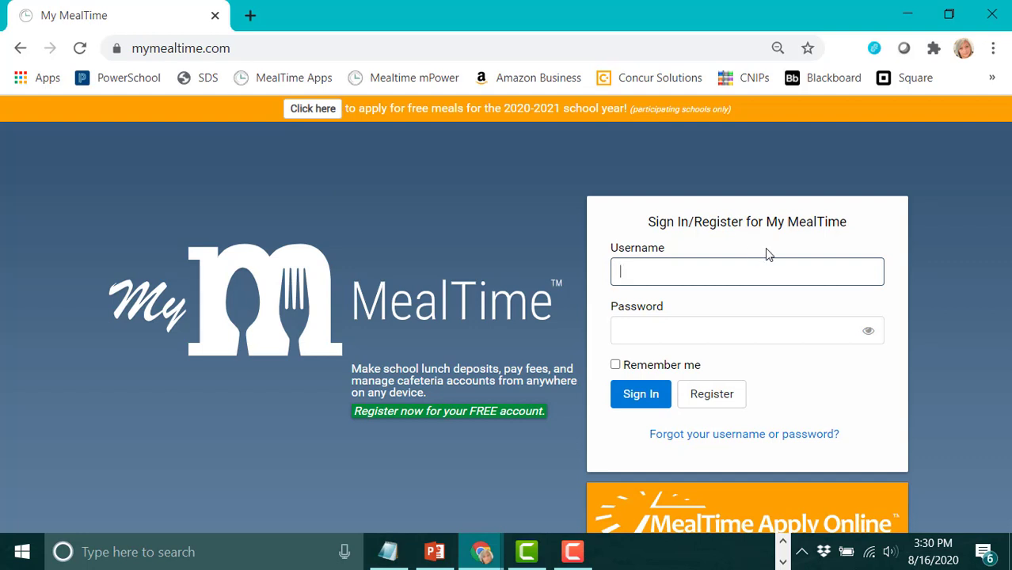
Open the orange MealTime Apply Online banner to reach the applications sign-in page.
{"action": "scroll", "coordinate": [739, 289], "scroll_direction": "down", "scroll_amount": 2}
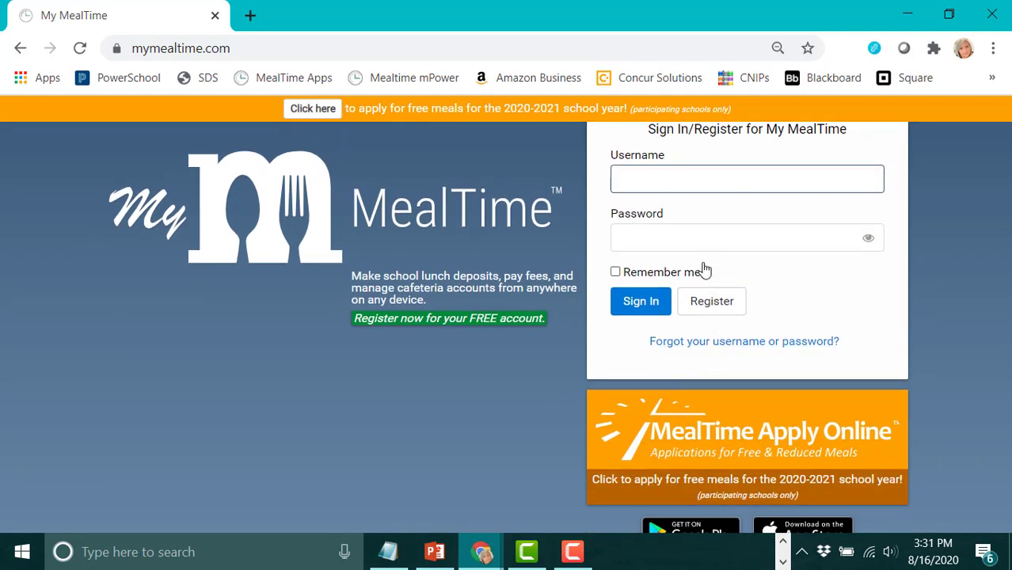
{"action": "scroll", "coordinate": [714, 262], "scroll_direction": "up", "scroll_amount": 2}
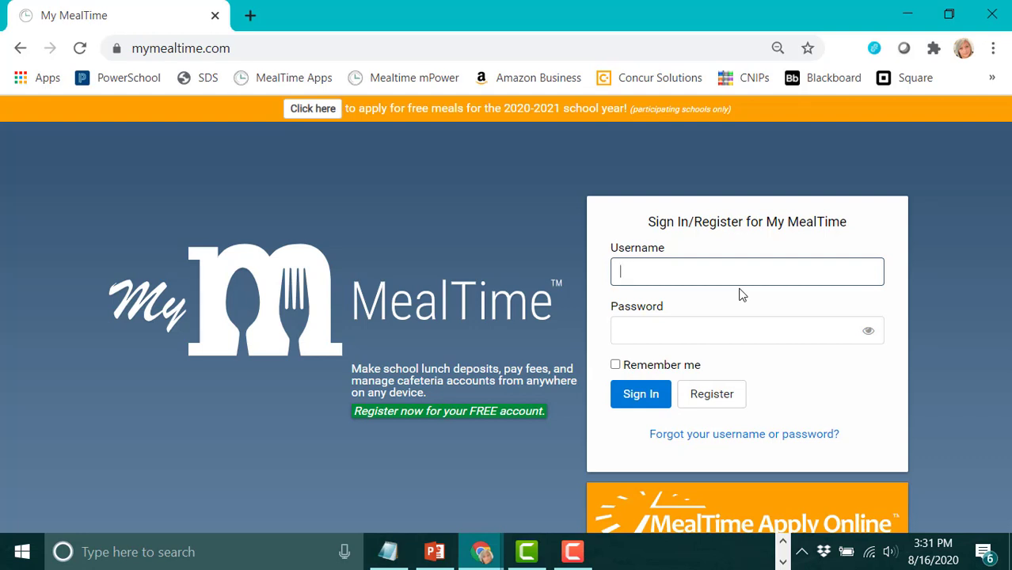
{"action": "scroll", "coordinate": [741, 295], "scroll_direction": "down", "scroll_amount": 3}
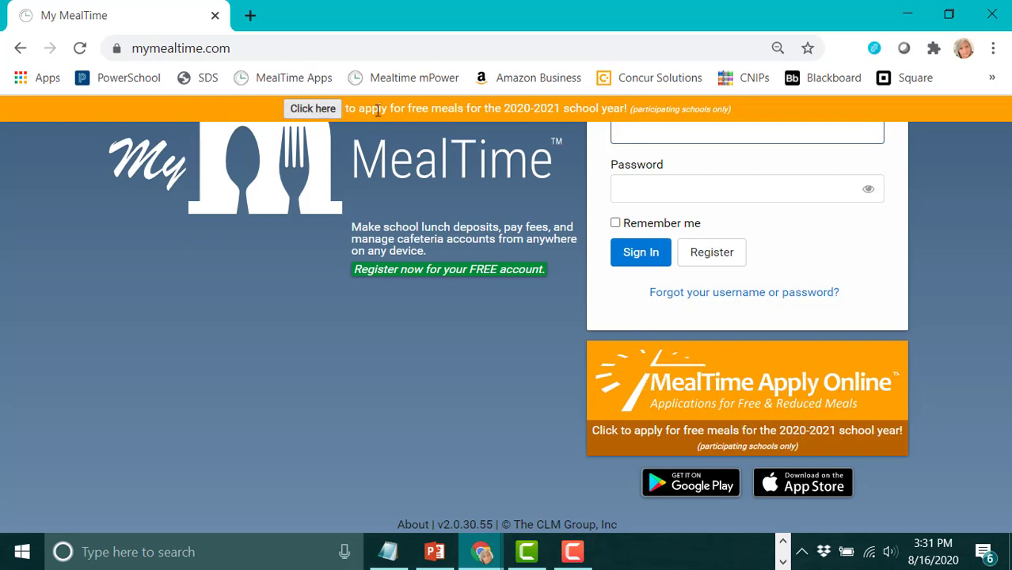
{"action": "left_click", "coordinate": [747, 392]}
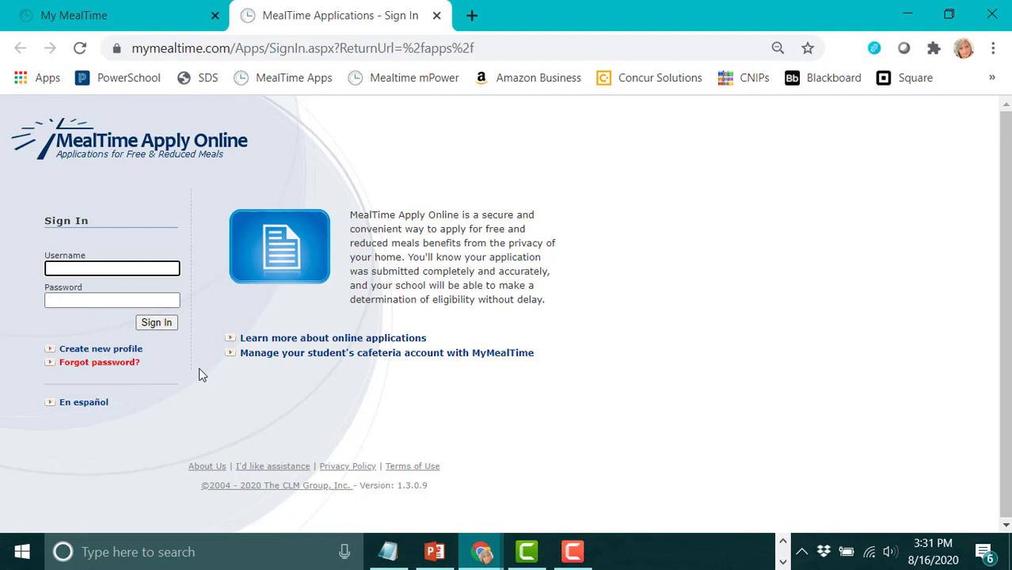
Sign in with the parent's username and account password.
{"action": "left_click", "coordinate": [81, 369]}
{"action": "type", "text": "Janedo"}
{"action": "type", "text": "oe"}
{"action": "key", "text": "Tab"}
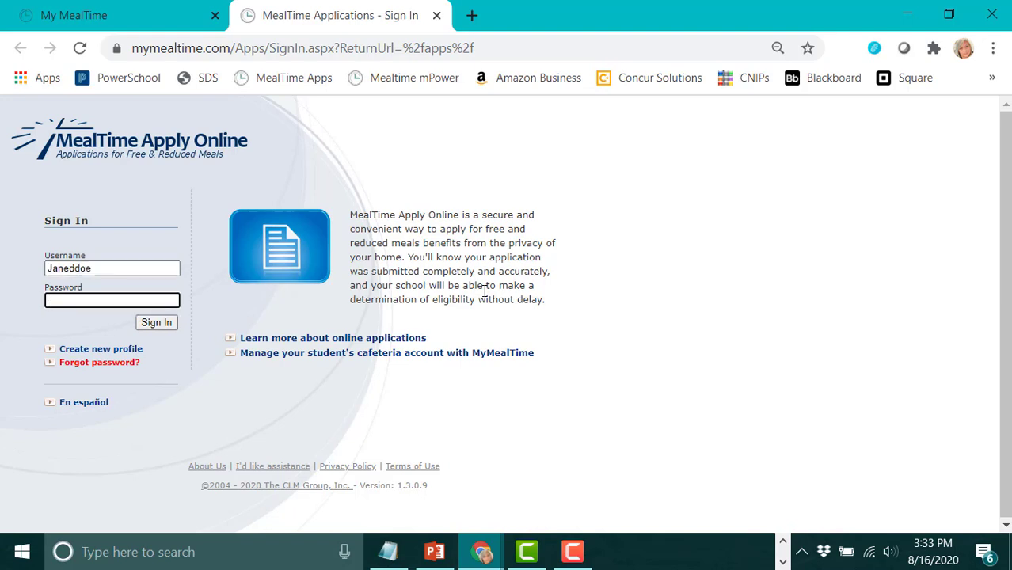
{"action": "type", "text": "••••••"}
{"action": "left_click", "coordinate": [161, 324]}
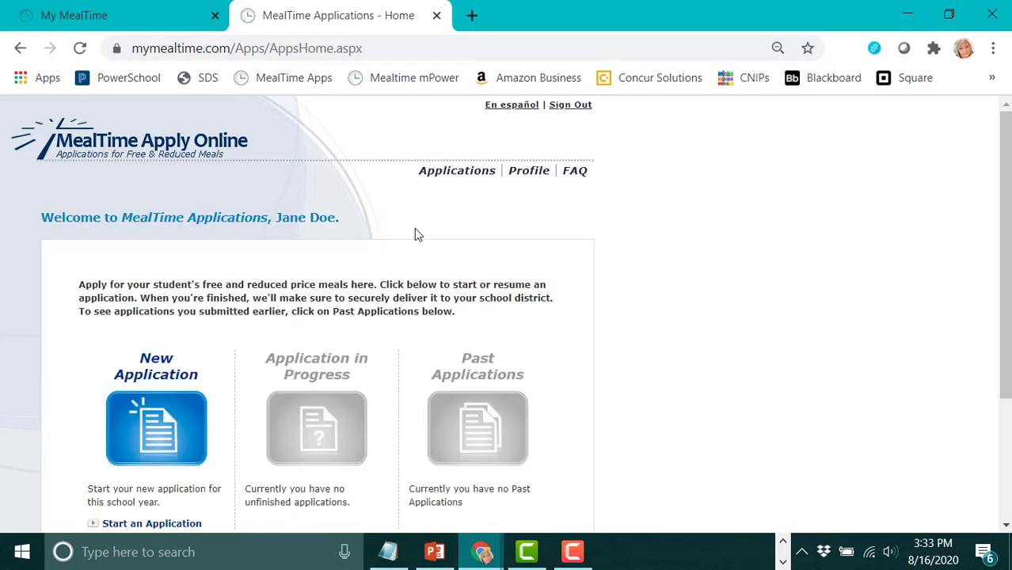
Start a New Application for the current school year from the Applications home page.
{"action": "scroll", "coordinate": [631, 269], "scroll_direction": "down", "scroll_amount": 2}
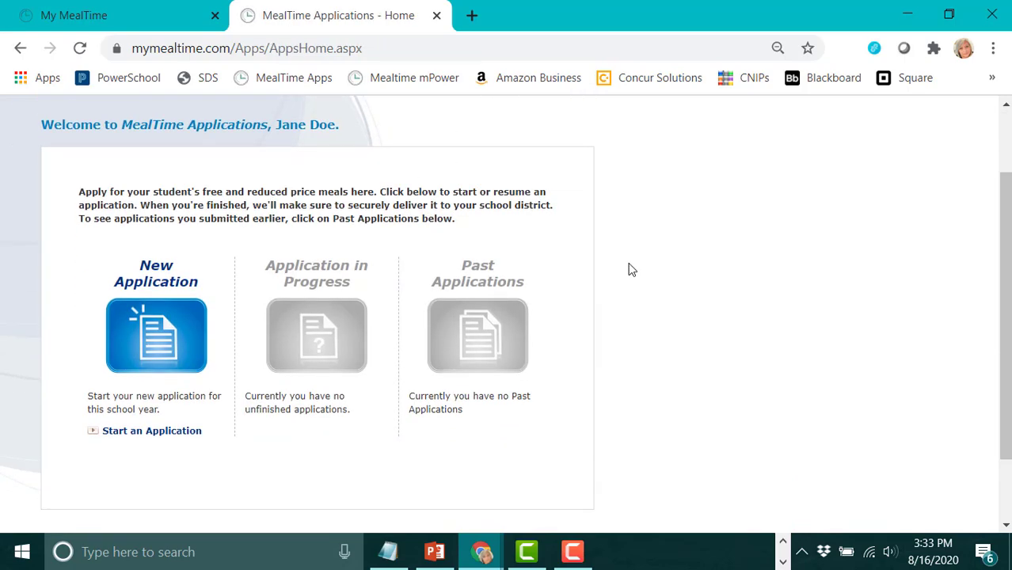
{"action": "scroll", "coordinate": [632, 269], "scroll_direction": "up", "scroll_amount": 2}
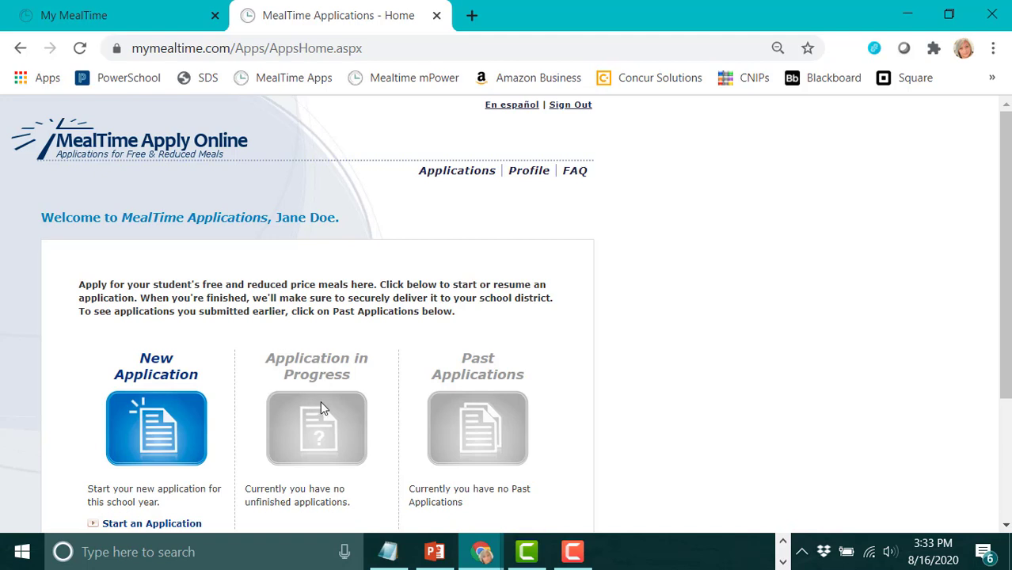
{"action": "scroll", "coordinate": [298, 346], "scroll_direction": "down", "scroll_amount": 1}
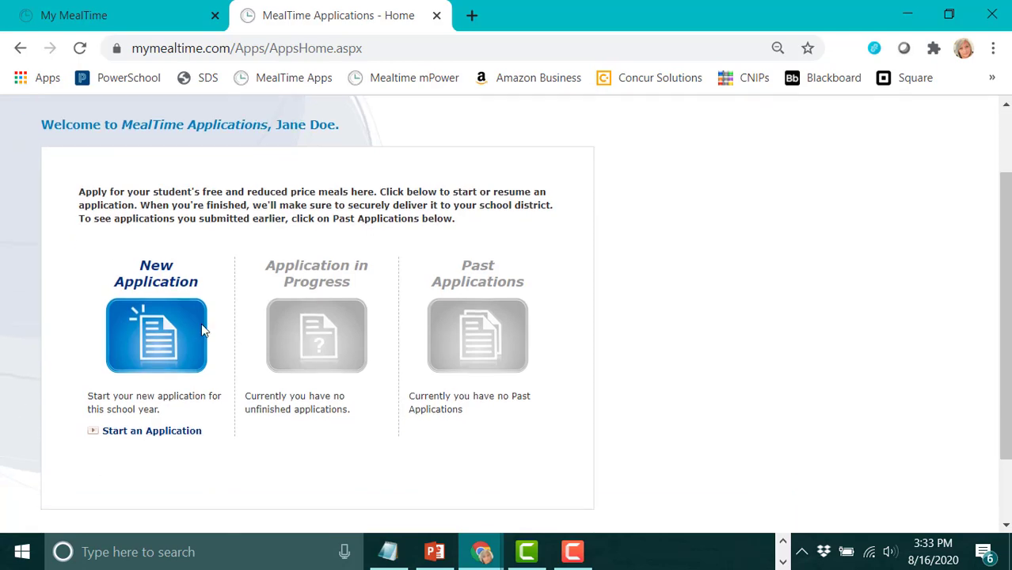
{"action": "left_click", "coordinate": [155, 331]}
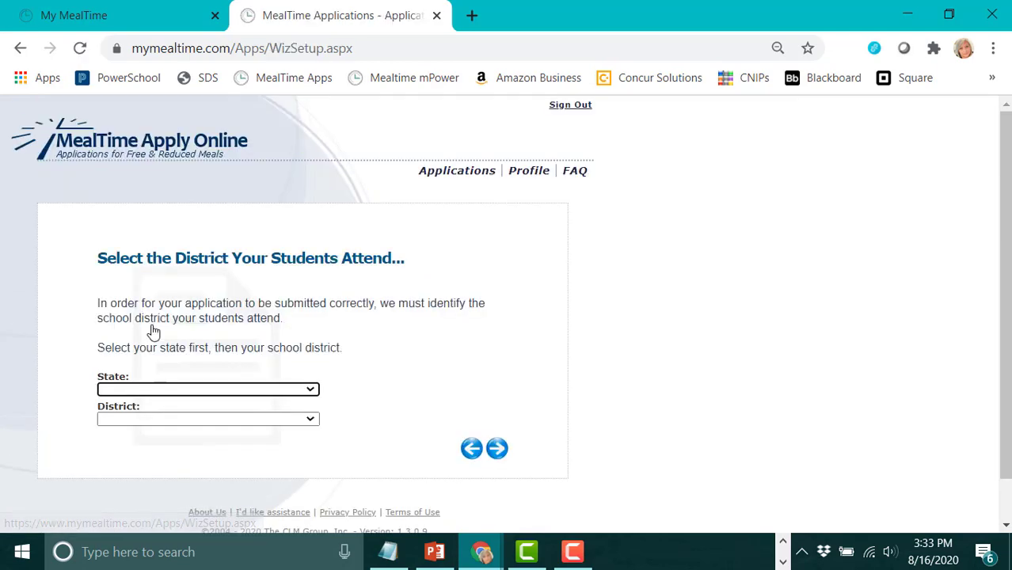
Choose California as the state and DaVinci Schools as the district, then continue.
{"action": "left_click", "coordinate": [310, 392]}
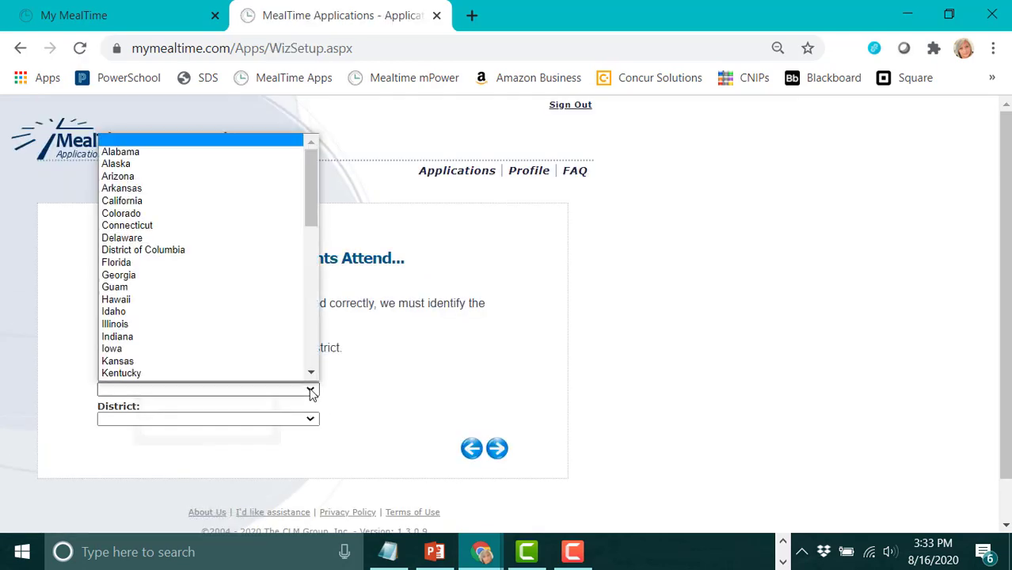
{"action": "left_click", "coordinate": [248, 201]}
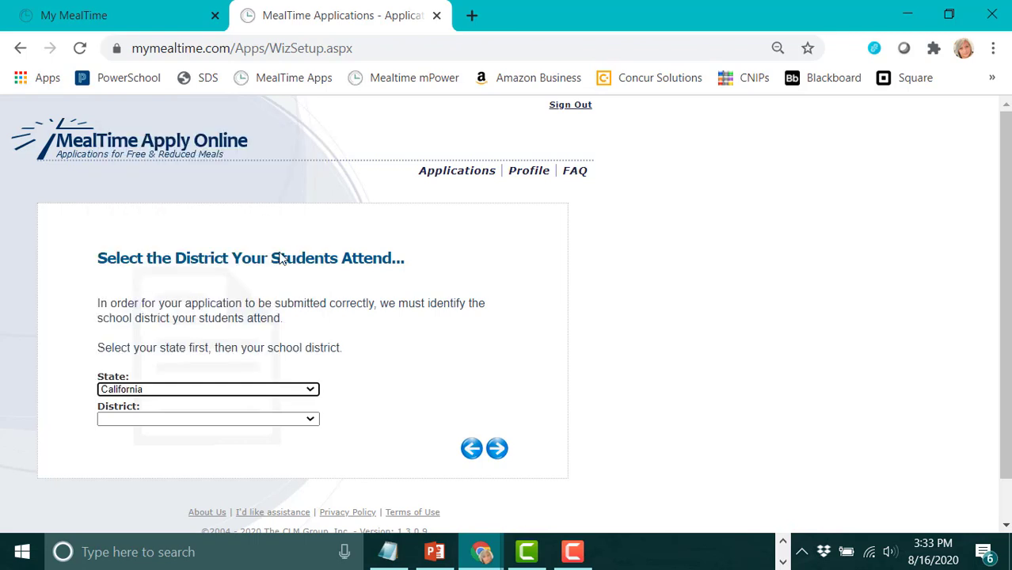
{"action": "left_click", "coordinate": [313, 425]}
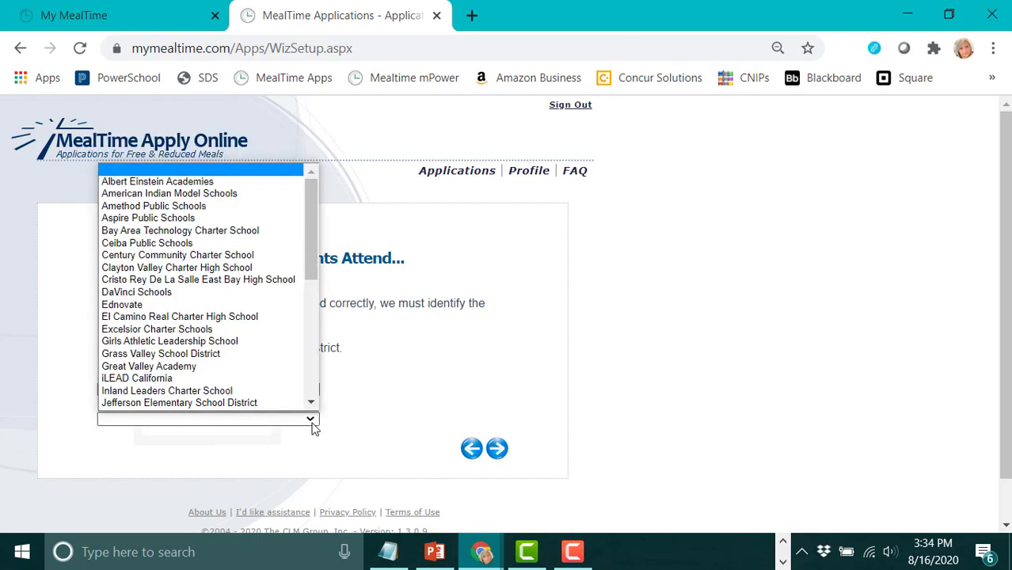
{"action": "left_click", "coordinate": [278, 293]}
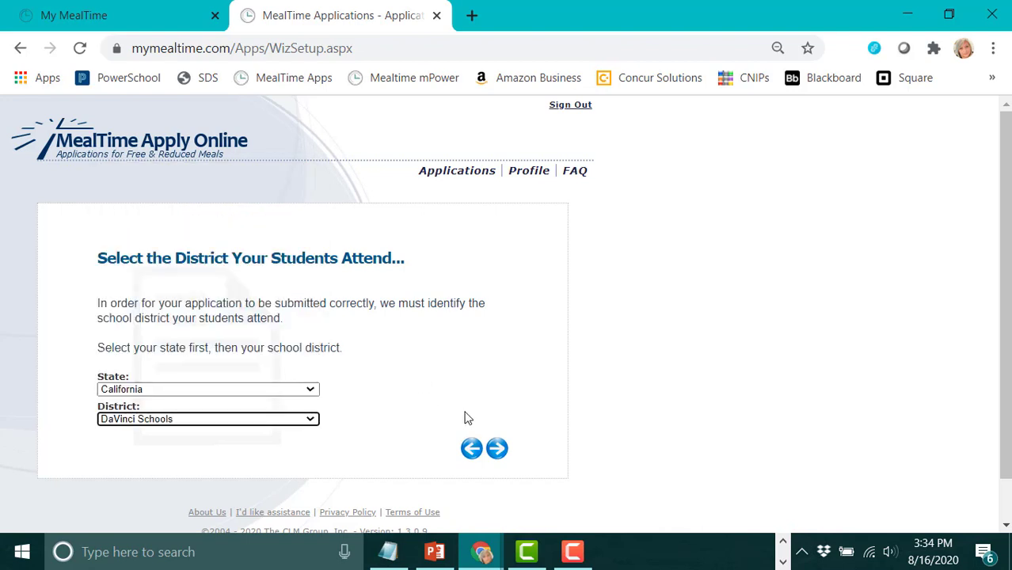
{"action": "left_click", "coordinate": [498, 449]}
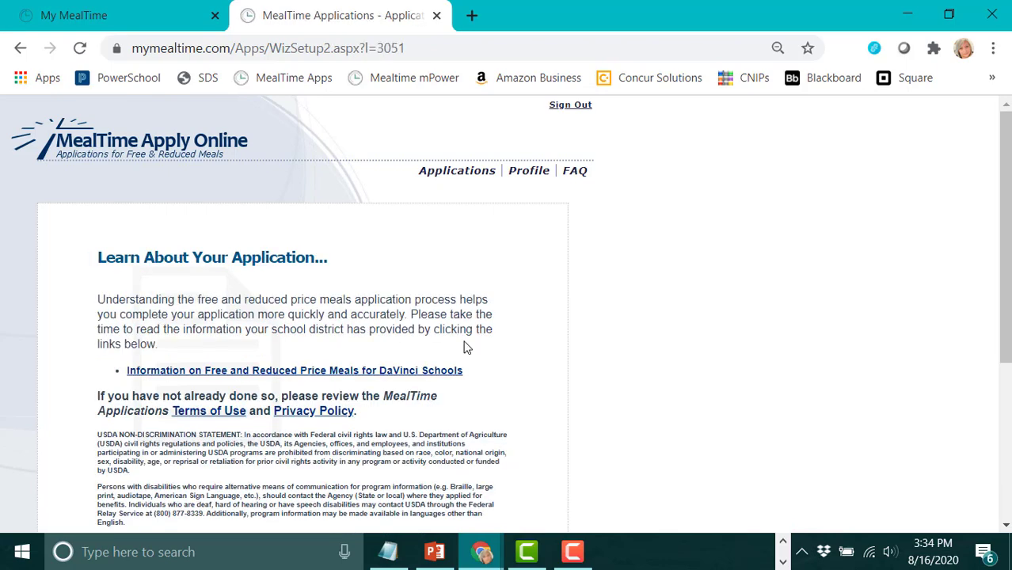
Advance from Learn About Your Application to the Choose Your Application Type page.
{"action": "scroll", "coordinate": [465, 346], "scroll_direction": "down", "scroll_amount": 2}
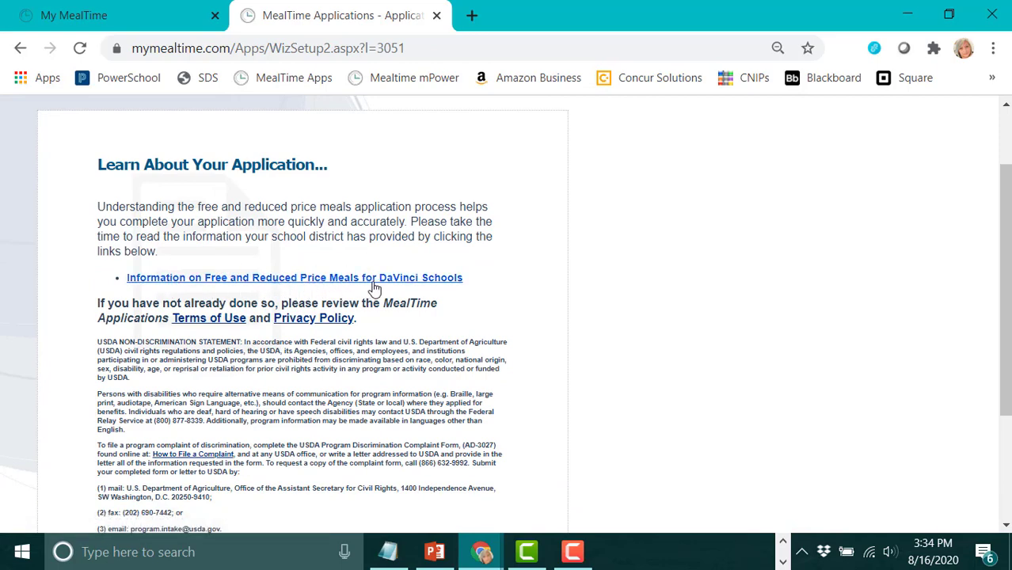
{"action": "scroll", "coordinate": [371, 298], "scroll_direction": "down", "scroll_amount": 1}
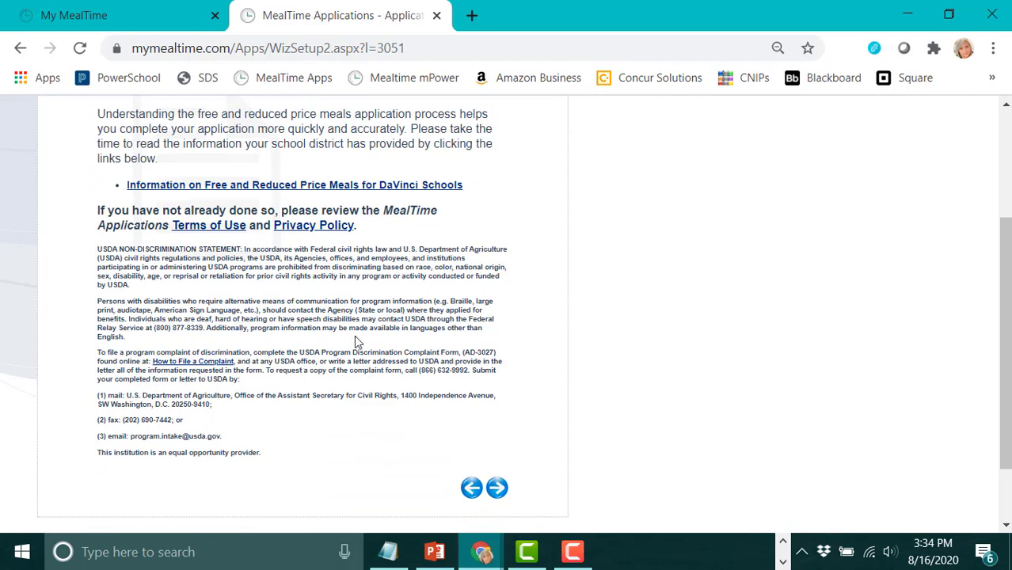
{"action": "left_click", "coordinate": [497, 487]}
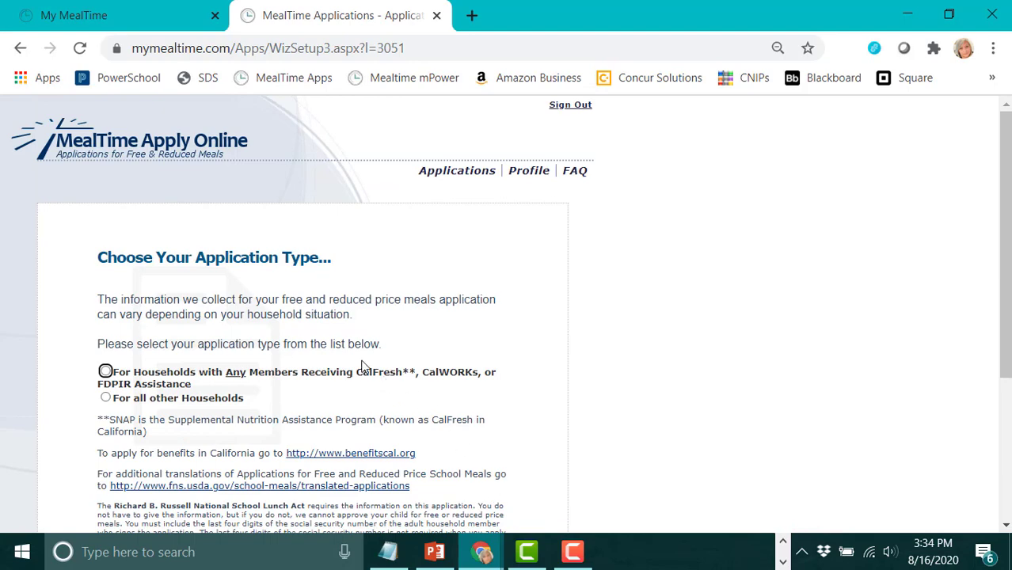
Select 'For all other Households' as the application type and continue.
{"action": "scroll", "coordinate": [412, 349], "scroll_direction": "down", "scroll_amount": 1}
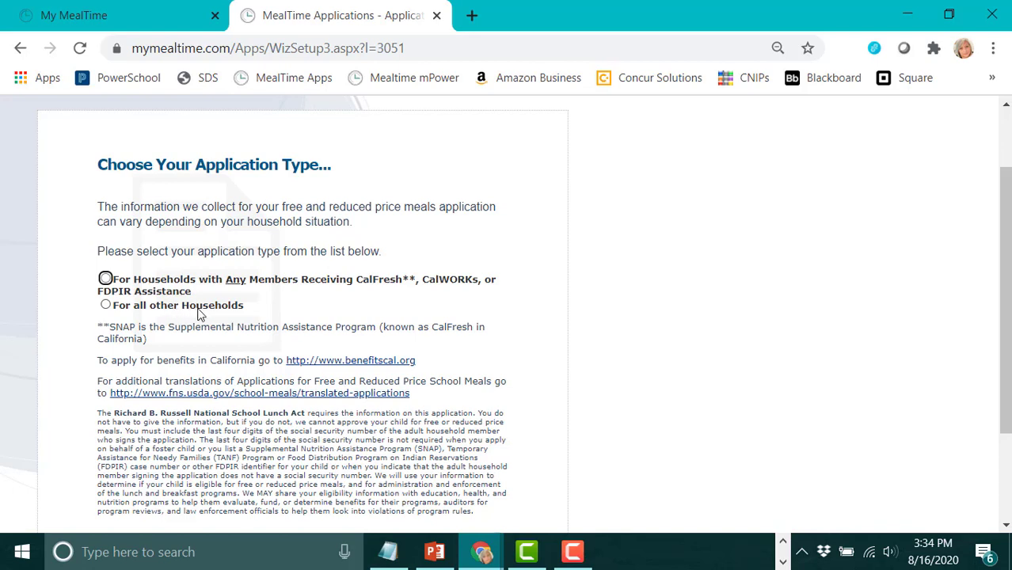
{"action": "left_click", "coordinate": [106, 307]}
{"action": "scroll", "coordinate": [285, 282], "scroll_direction": "down", "scroll_amount": 1}
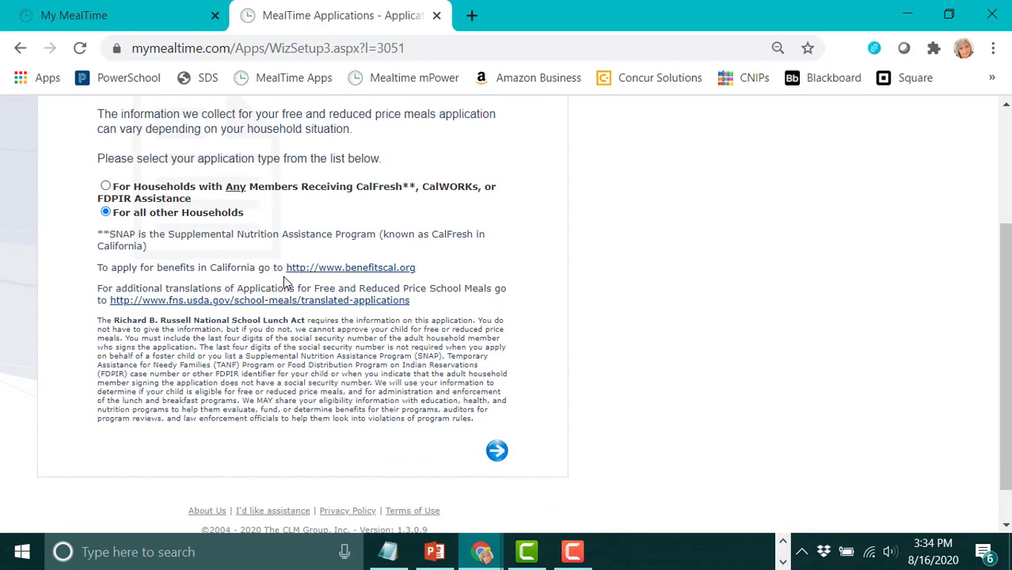
{"action": "left_click", "coordinate": [497, 453]}
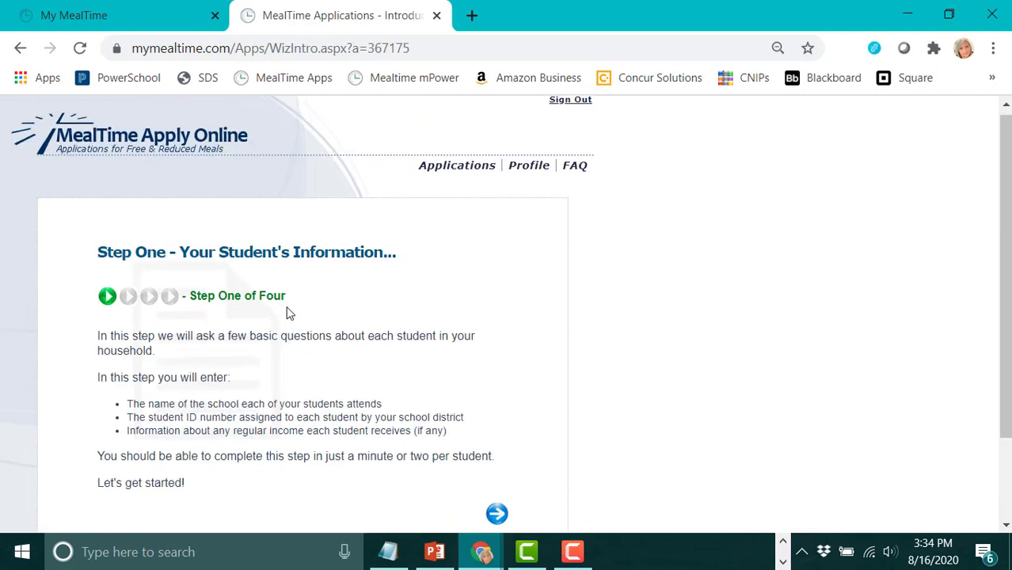
Proceed from the Step One introduction to the Add a Student page.
{"action": "scroll", "coordinate": [287, 312], "scroll_direction": "down", "scroll_amount": 1}
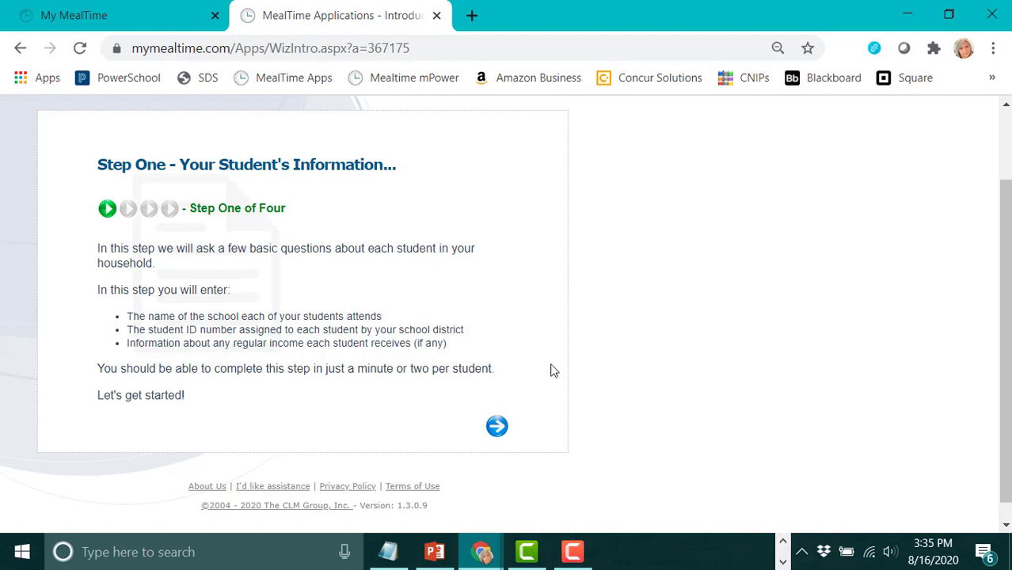
{"action": "left_click", "coordinate": [497, 430]}
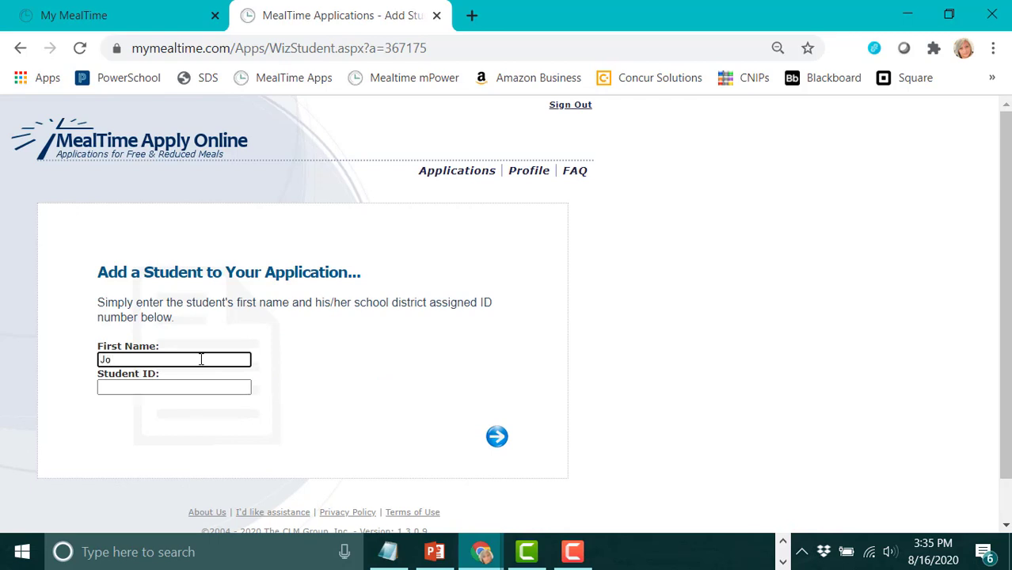
Enter the student's first name and student ID, then submit them.
{"action": "type", "text": "Johnny"}
{"action": "left_click", "coordinate": [120, 388]}
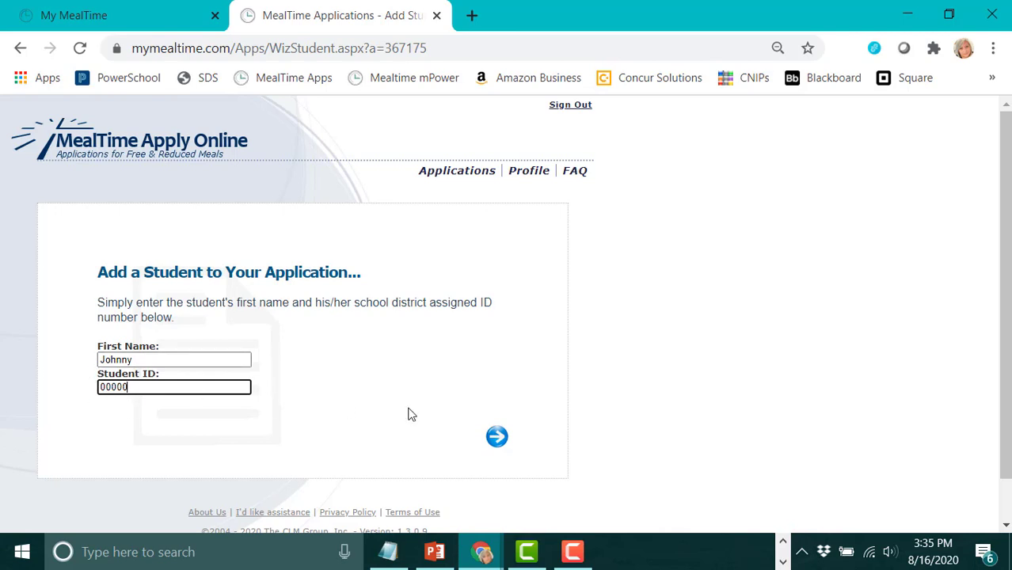
{"action": "left_click", "coordinate": [497, 438]}
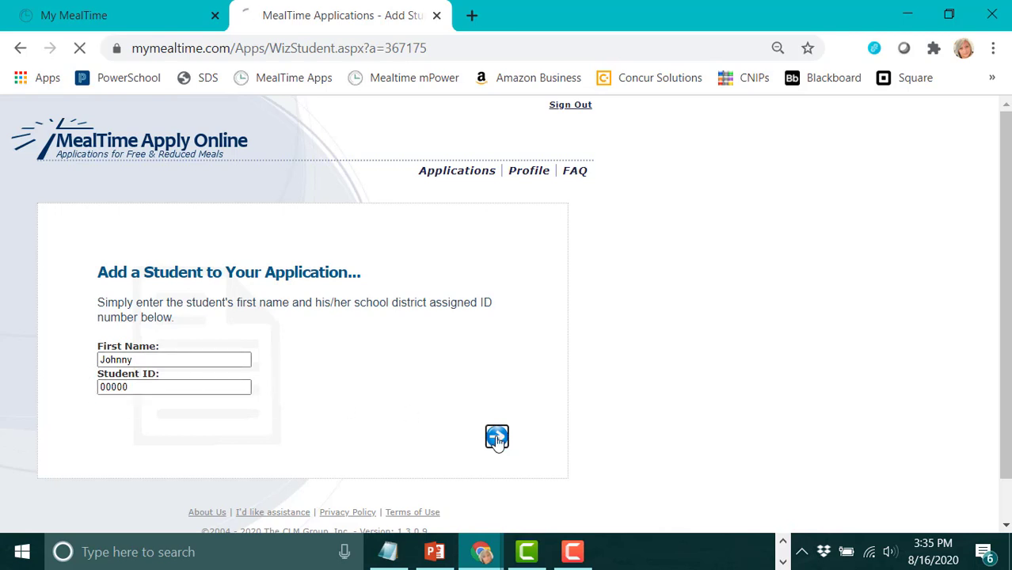
{"action": "scroll", "coordinate": [428, 365], "scroll_direction": "down", "scroll_amount": 2}
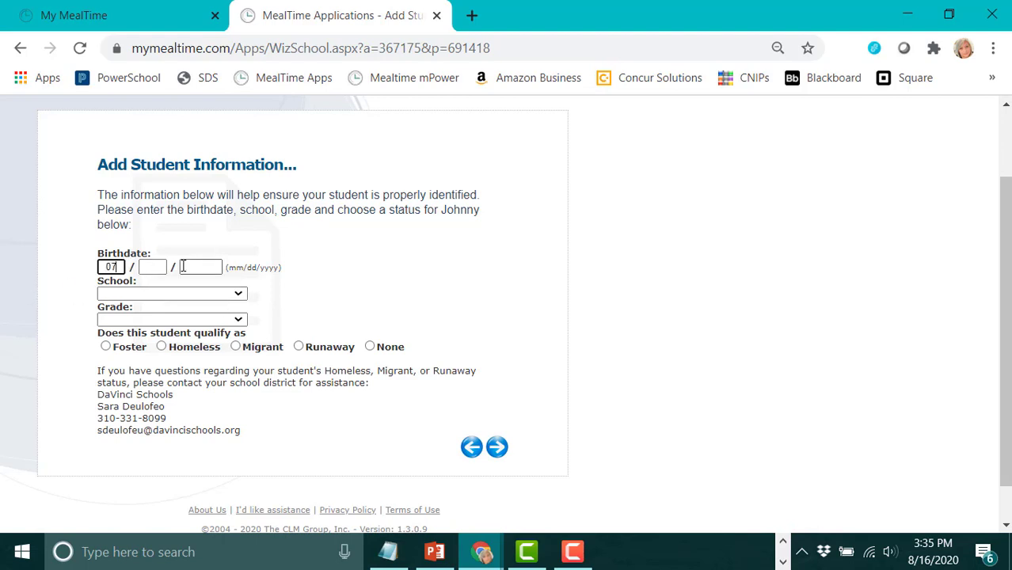
Complete the birthdate with day 24 and year 2007.
{"action": "left_click", "coordinate": [147, 267]}
{"action": "type", "text": "2"}
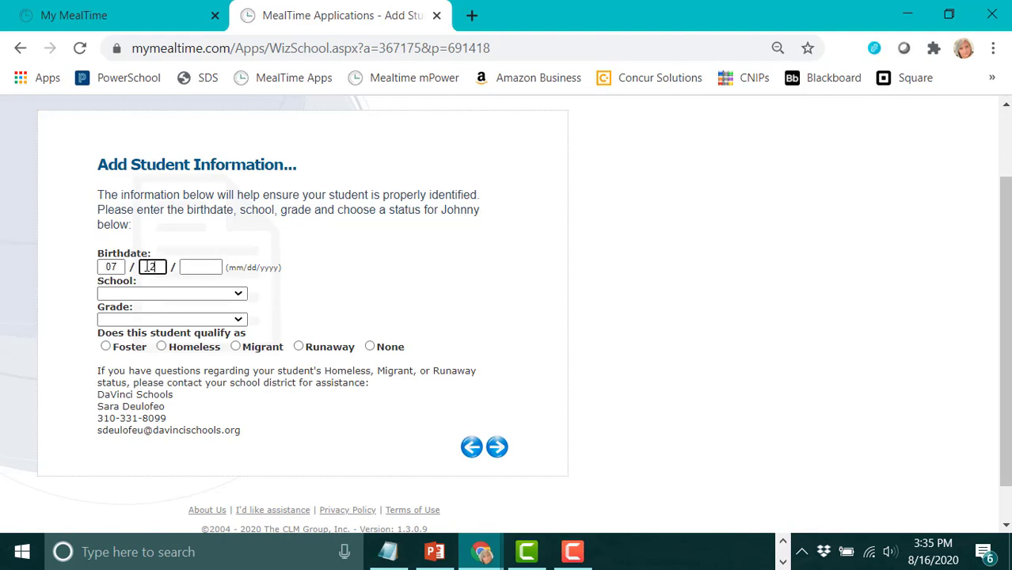
{"action": "type", "text": "4"}
{"action": "left_click", "coordinate": [203, 266]}
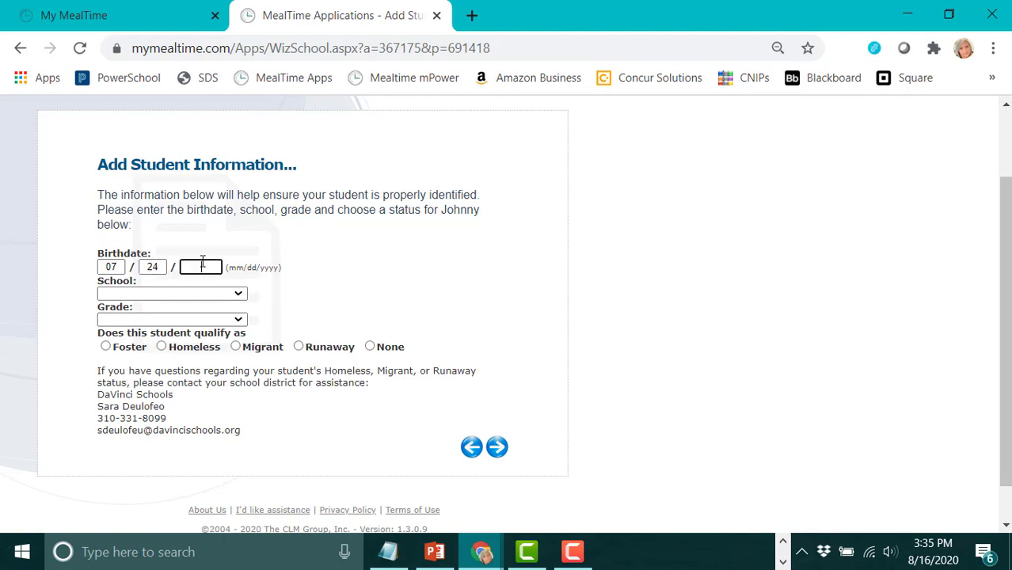
{"action": "type", "text": "2007"}
Select school DaVinci Design Charter, grade 9 and status None, then continue to income.
{"action": "left_click", "coordinate": [185, 294]}
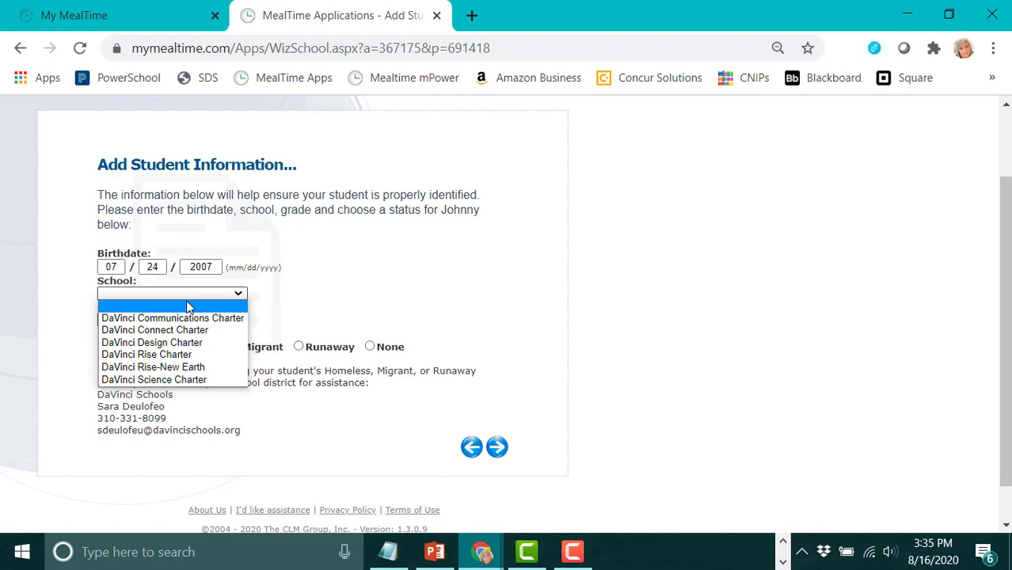
{"action": "left_click", "coordinate": [154, 342]}
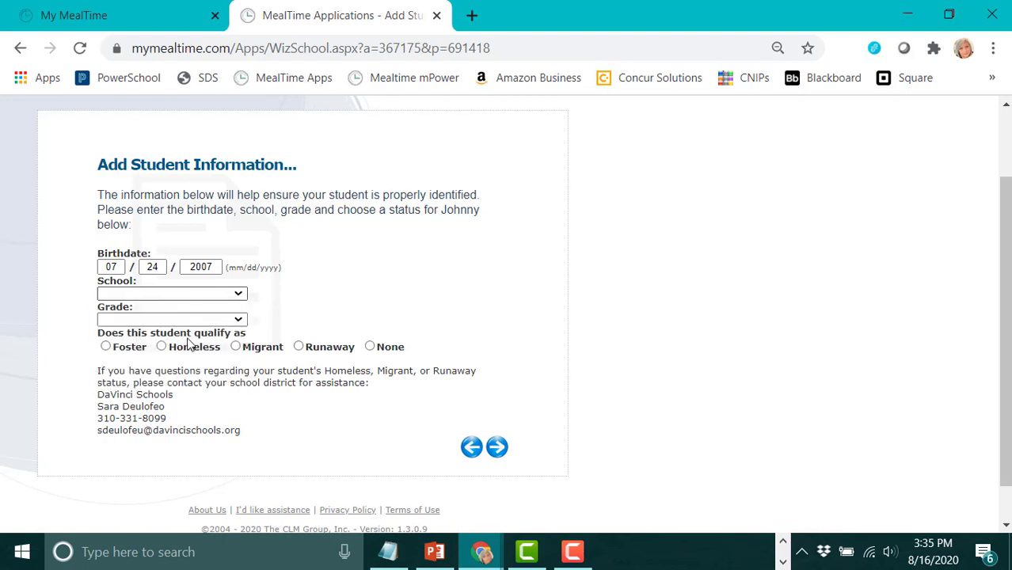
{"action": "left_click", "coordinate": [238, 320]}
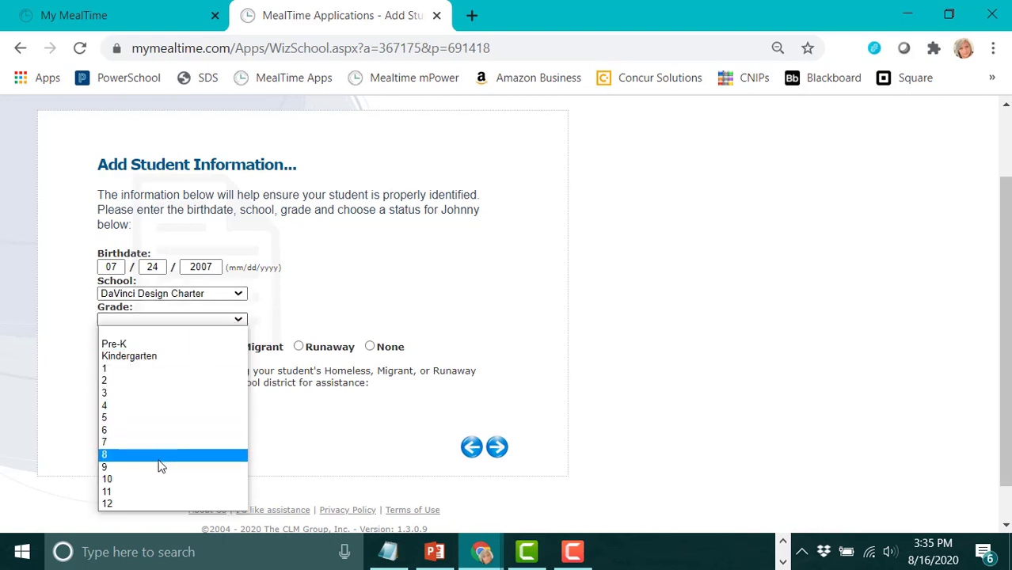
{"action": "left_click", "coordinate": [160, 468]}
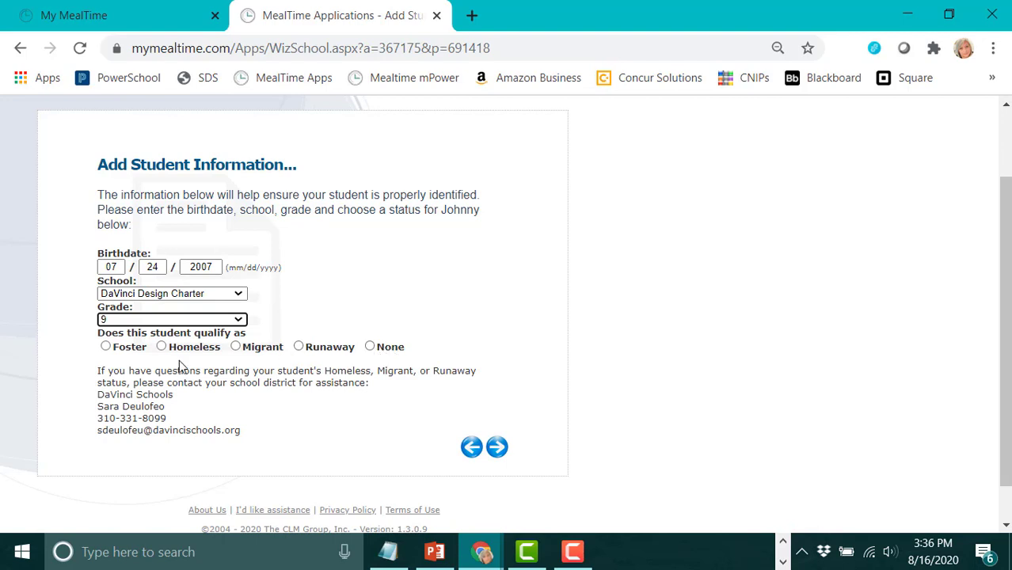
{"action": "left_click", "coordinate": [372, 348]}
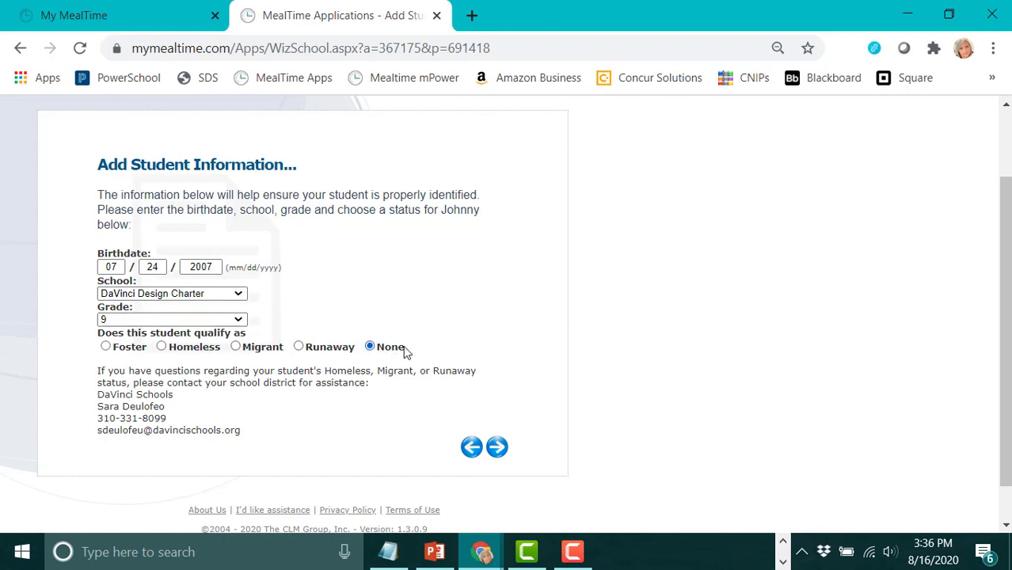
{"action": "left_click", "coordinate": [498, 448]}
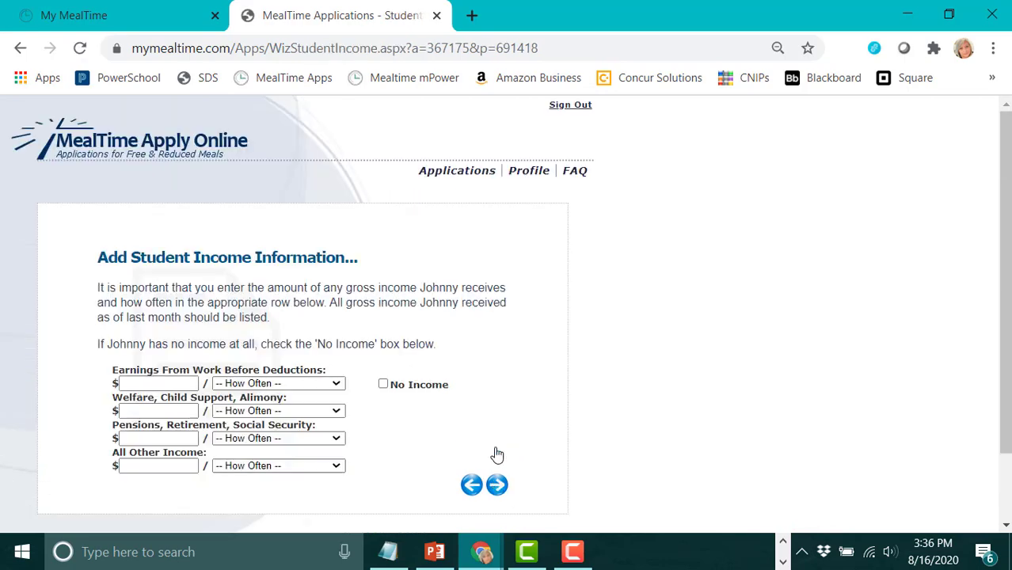
Mark the student as having No Income and continue to the Review Students list.
{"action": "scroll", "coordinate": [323, 326], "scroll_direction": "down", "scroll_amount": 1}
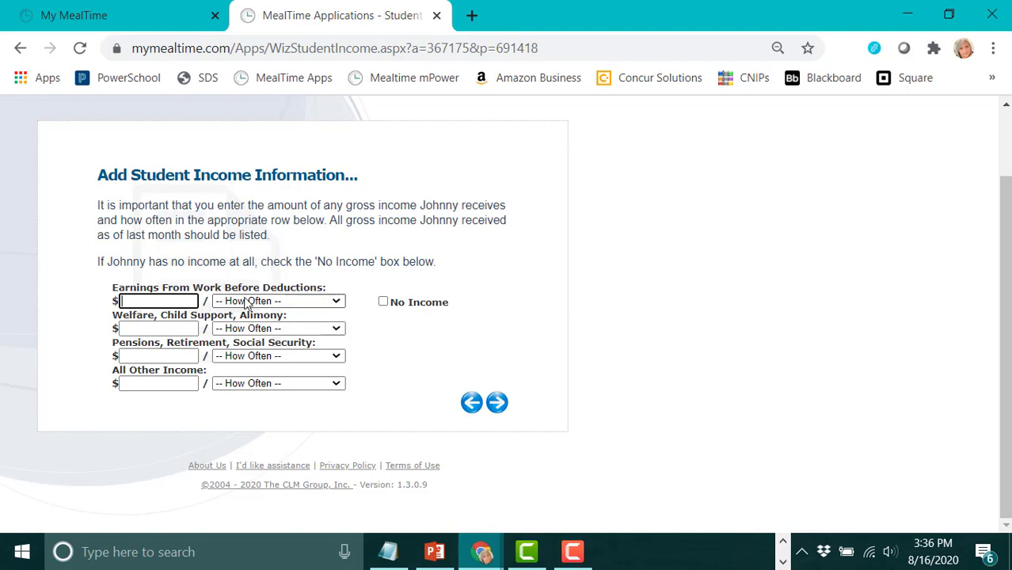
{"action": "left_click", "coordinate": [336, 301]}
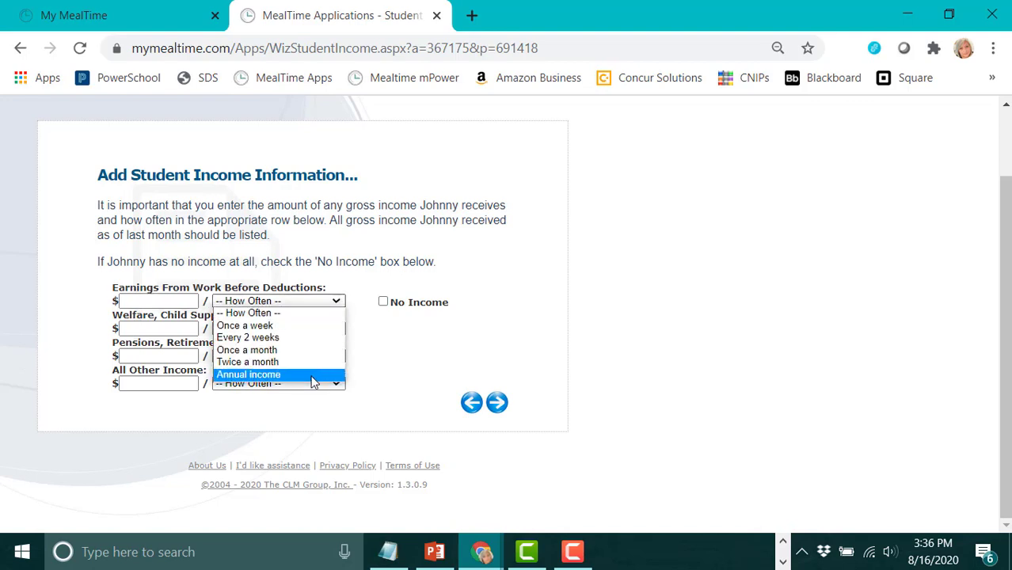
{"action": "left_click", "coordinate": [306, 300]}
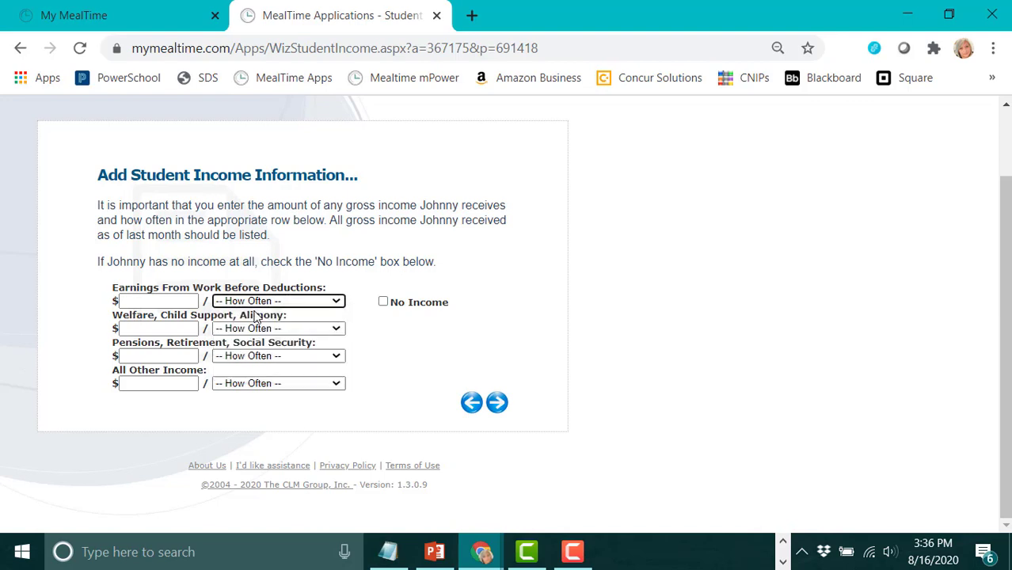
{"action": "left_click", "coordinate": [384, 303]}
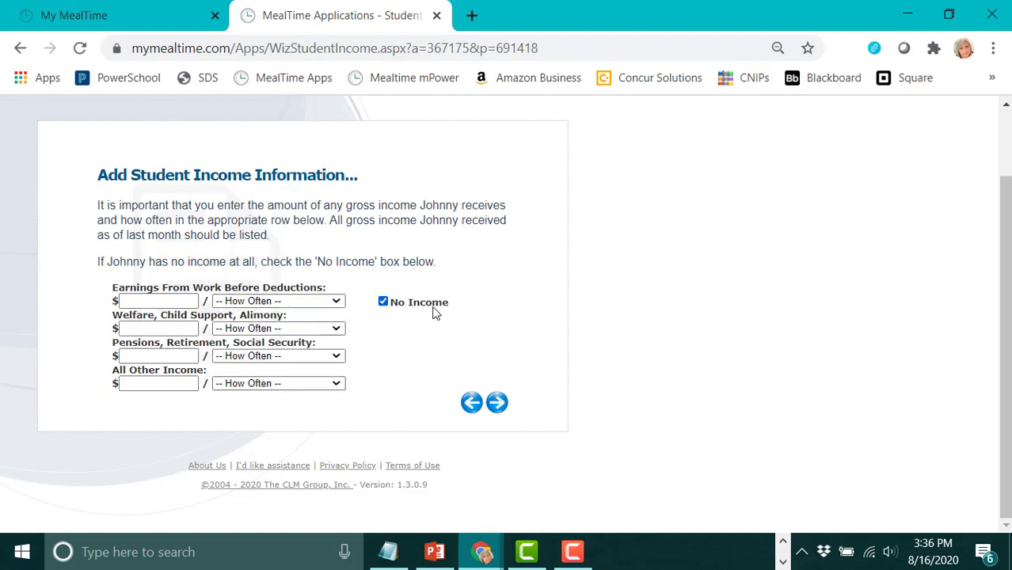
{"action": "left_click", "coordinate": [497, 403]}
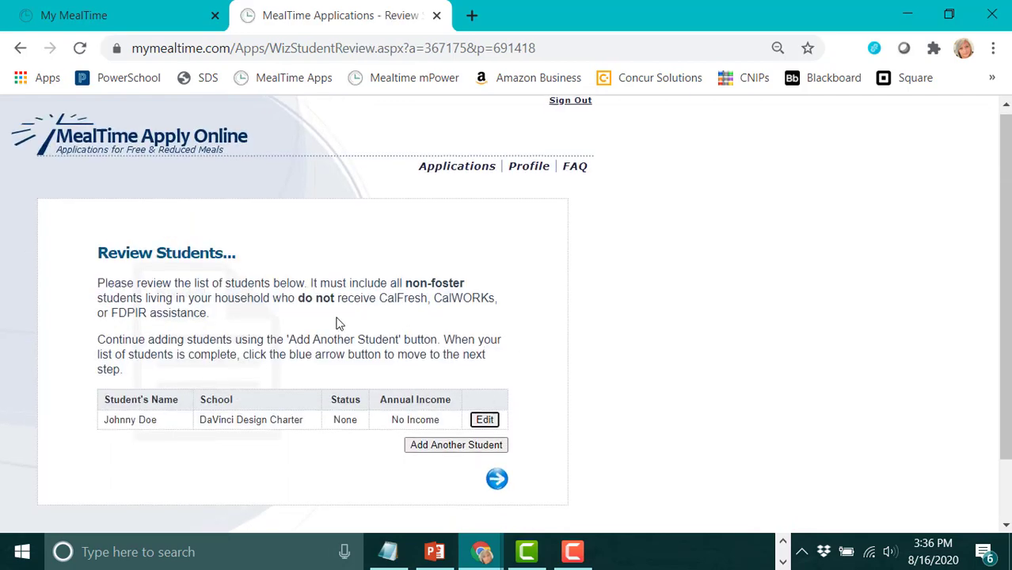
Continue past the Review Students list with the single DaVinci Design Charter student.
{"action": "scroll", "coordinate": [339, 323], "scroll_direction": "down", "scroll_amount": 1}
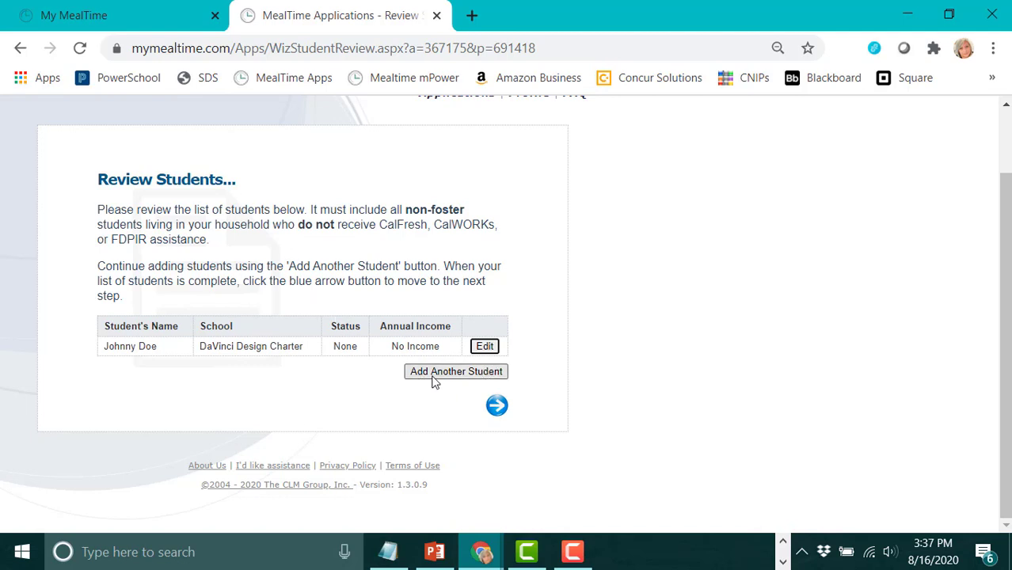
{"action": "left_click", "coordinate": [498, 415]}
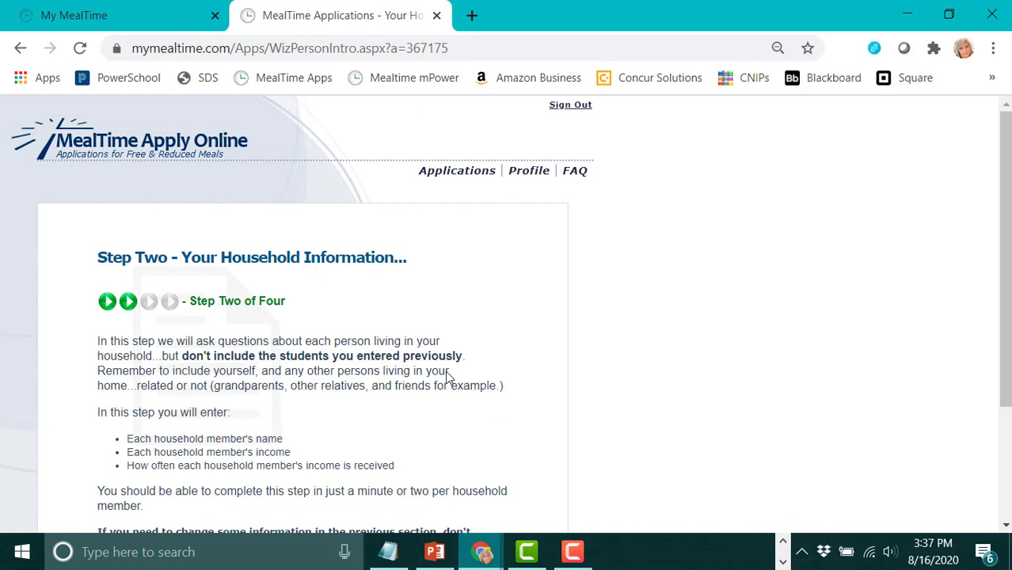
Continue past the Step Two household information introduction.
{"action": "scroll", "coordinate": [397, 351], "scroll_direction": "down", "scroll_amount": 2}
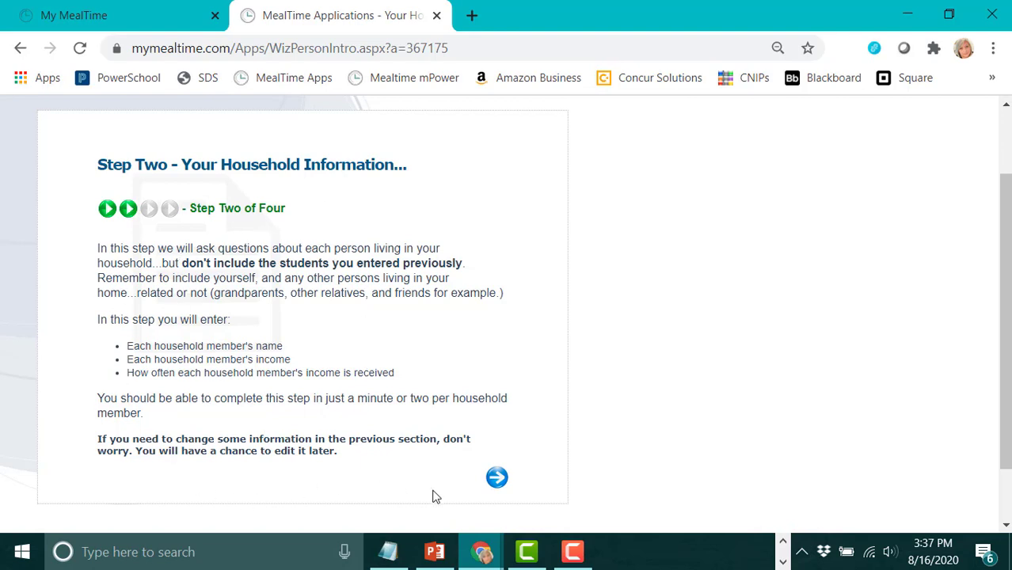
{"action": "left_click", "coordinate": [496, 480]}
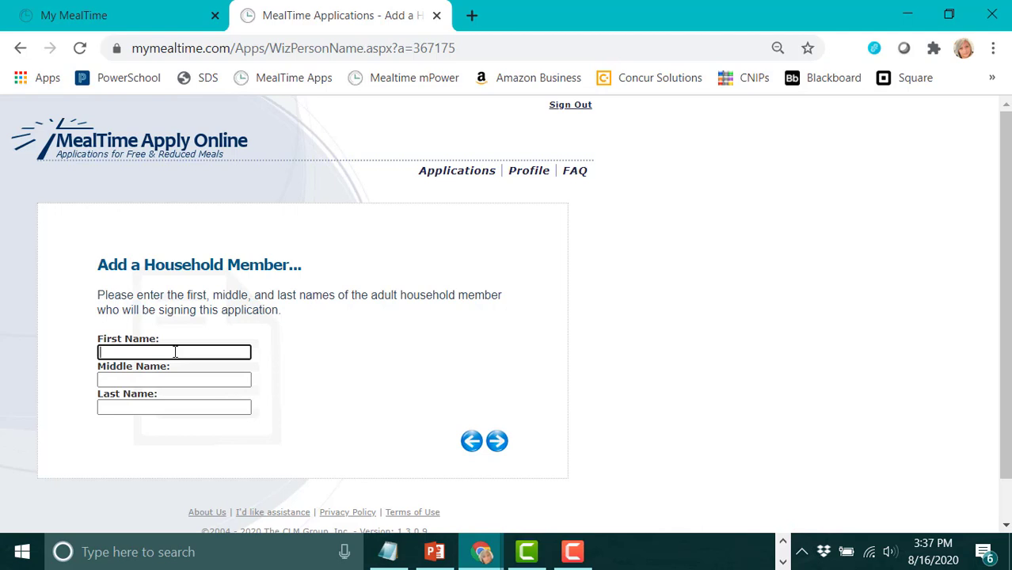
Enter the signing adult's first and last name, leaving the middle name blank.
{"action": "type", "text": "John"}
{"action": "key", "text": "BackSpace"}
{"action": "key", "text": "BackSpace"}
{"action": "type", "text": "n"}
{"action": "key", "text": "BackSpace"}
{"action": "key", "text": "BackSpace"}
{"action": "type", "text": "ande"}
{"action": "key", "text": "BackSpace"}
{"action": "key", "text": "BackSpace"}
{"action": "type", "text": "e"}
{"action": "key", "text": "Tab"}
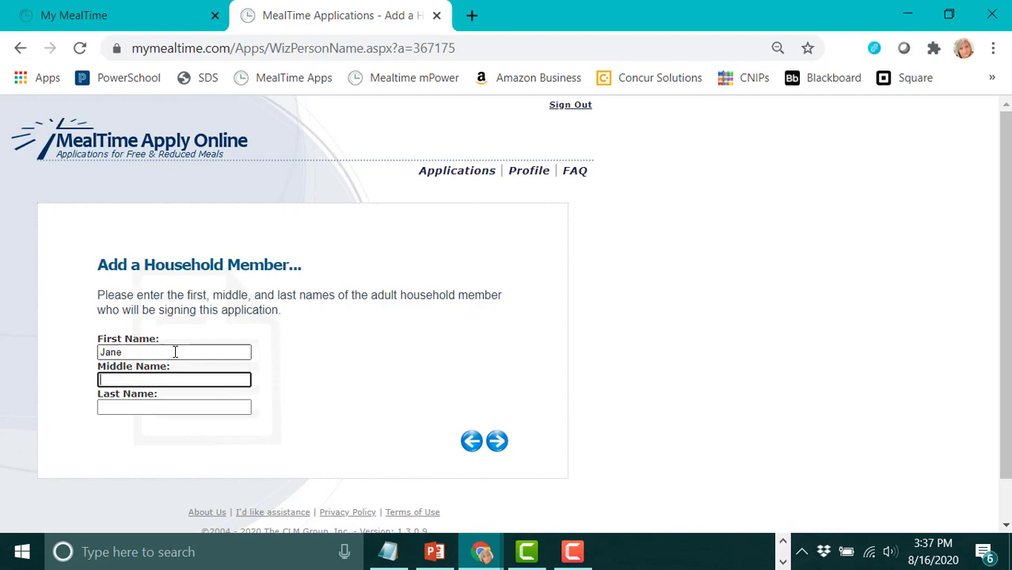
{"action": "key", "text": "Tab"}
{"action": "type", "text": "Doe"}
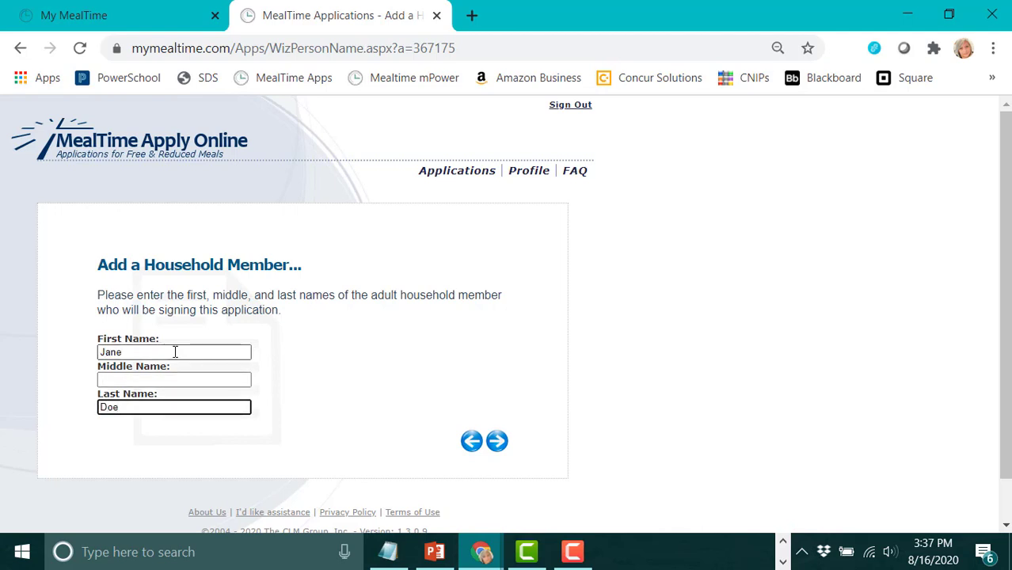
{"action": "left_click", "coordinate": [497, 443]}
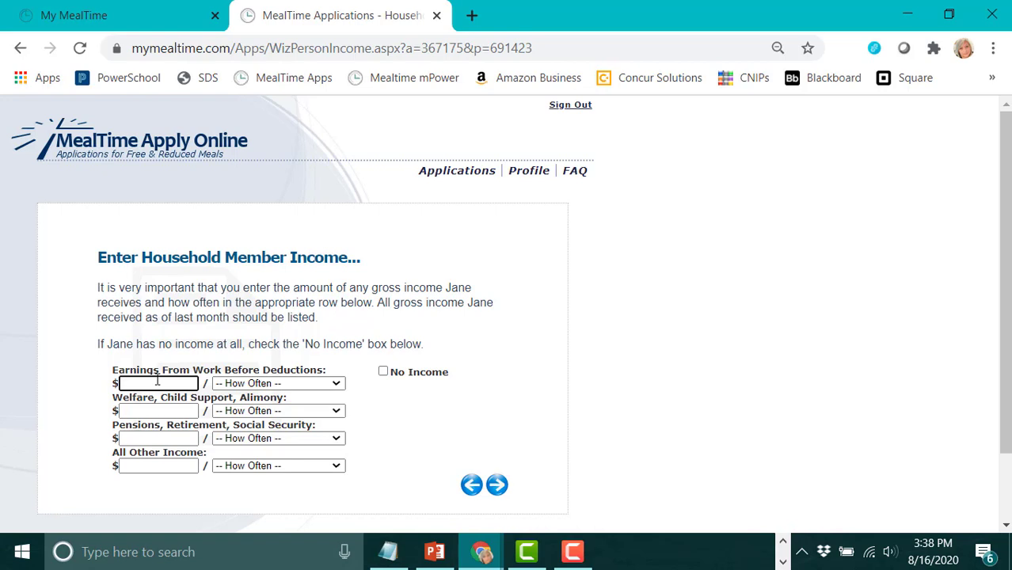
Record earnings of 10000 as Annual income and save.
{"action": "type", "text": "10000"}
{"action": "left_click", "coordinate": [331, 384]}
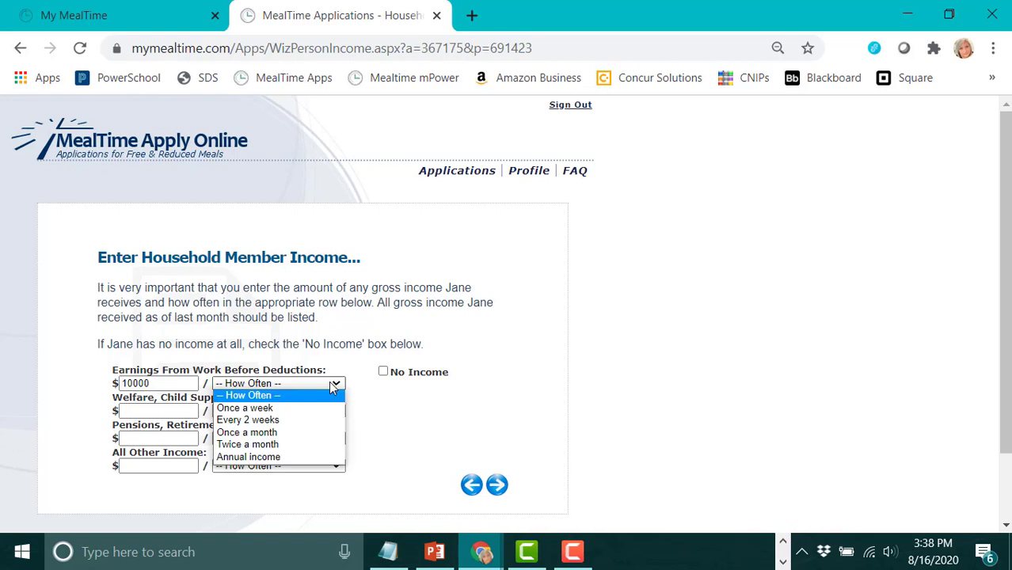
{"action": "left_click", "coordinate": [300, 457]}
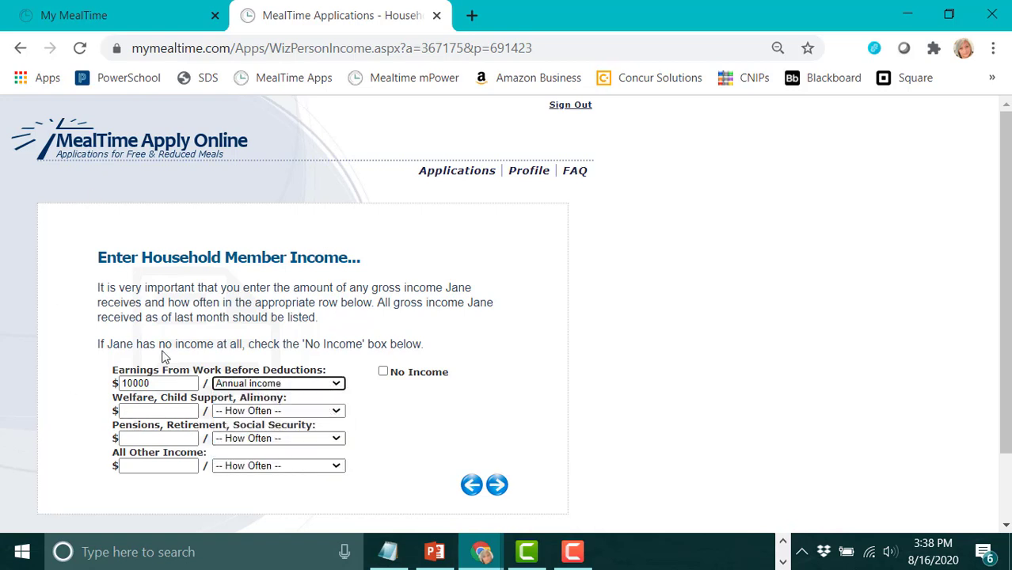
{"action": "left_click", "coordinate": [498, 487]}
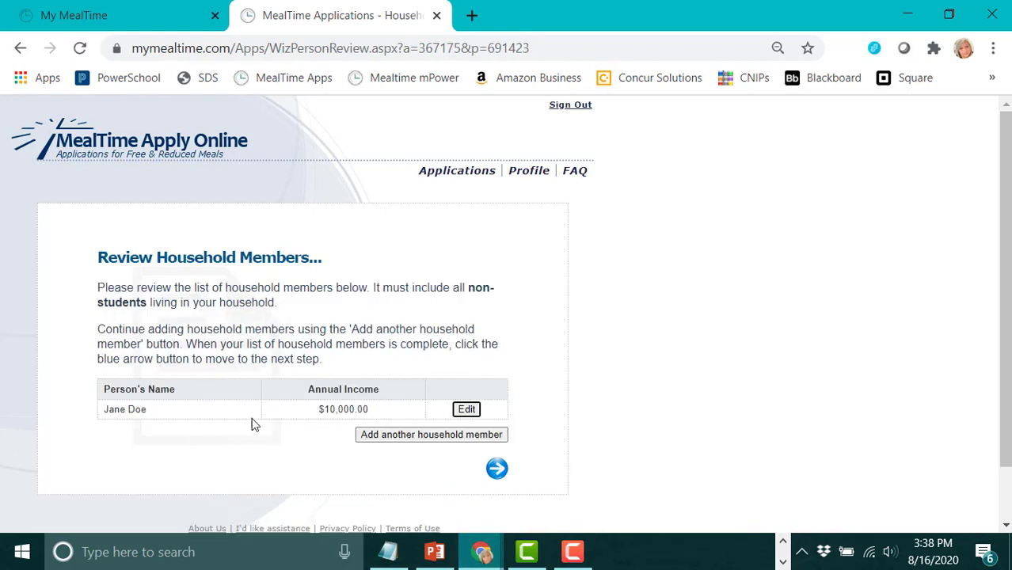
Add a second household member's first and last name, marked Adult 19 years old or over.
{"action": "left_click", "coordinate": [404, 435]}
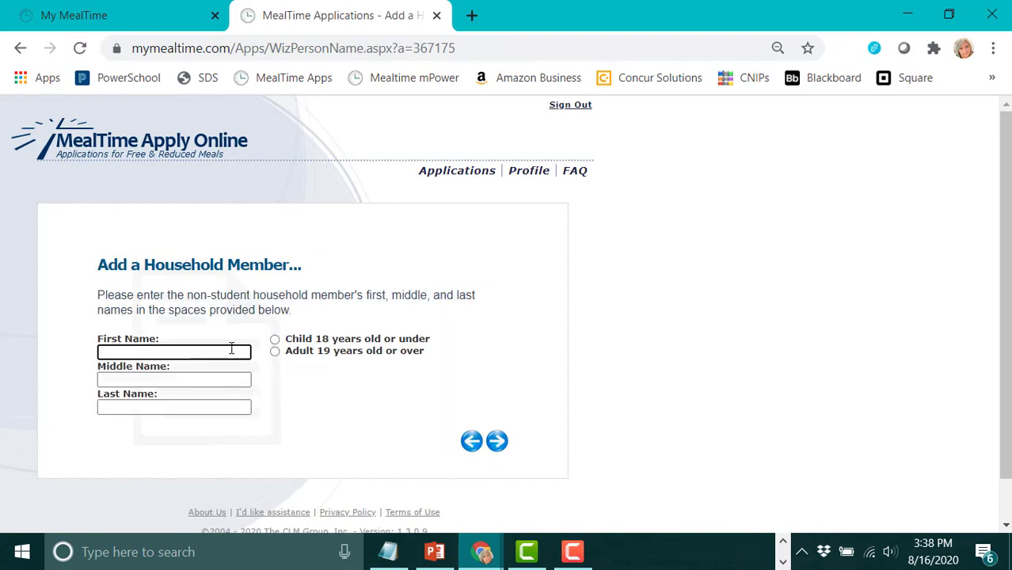
{"action": "type", "text": "John"}
{"action": "key", "text": "Tab"}
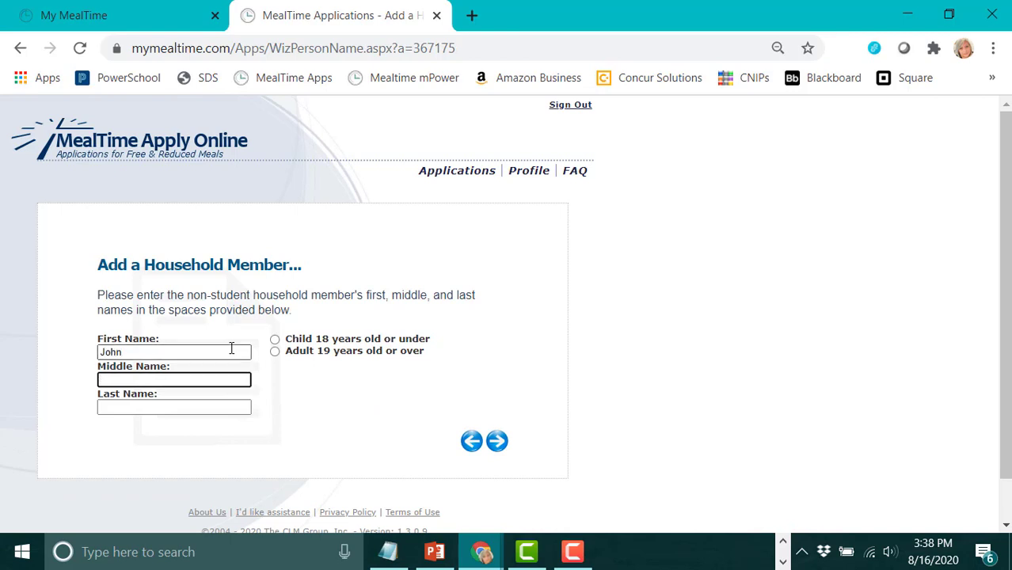
{"action": "key", "text": "Tab"}
{"action": "type", "text": "Do"}
{"action": "key", "text": "BackSpace"}
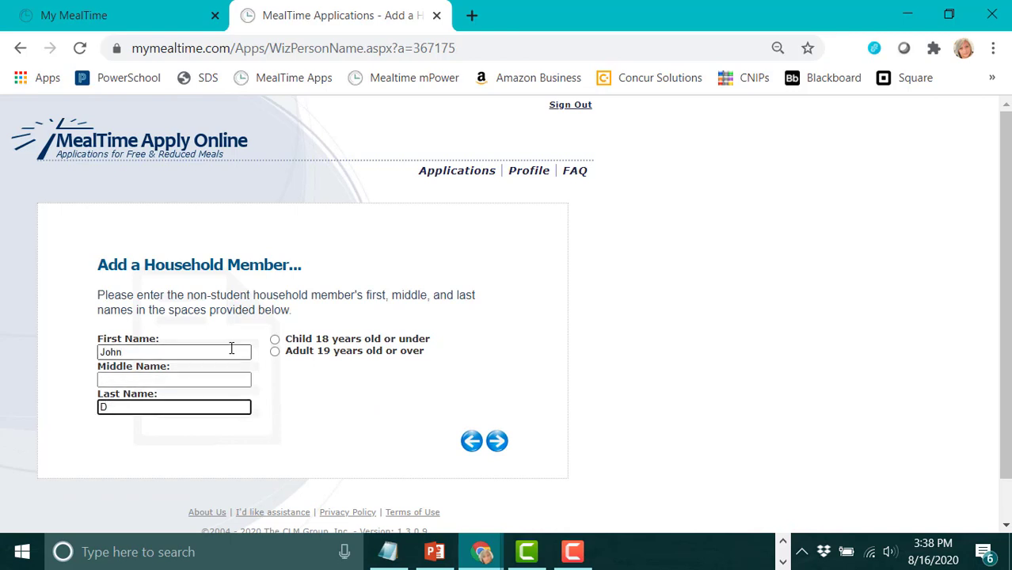
{"action": "type", "text": "oe"}
{"action": "left_click", "coordinate": [275, 352]}
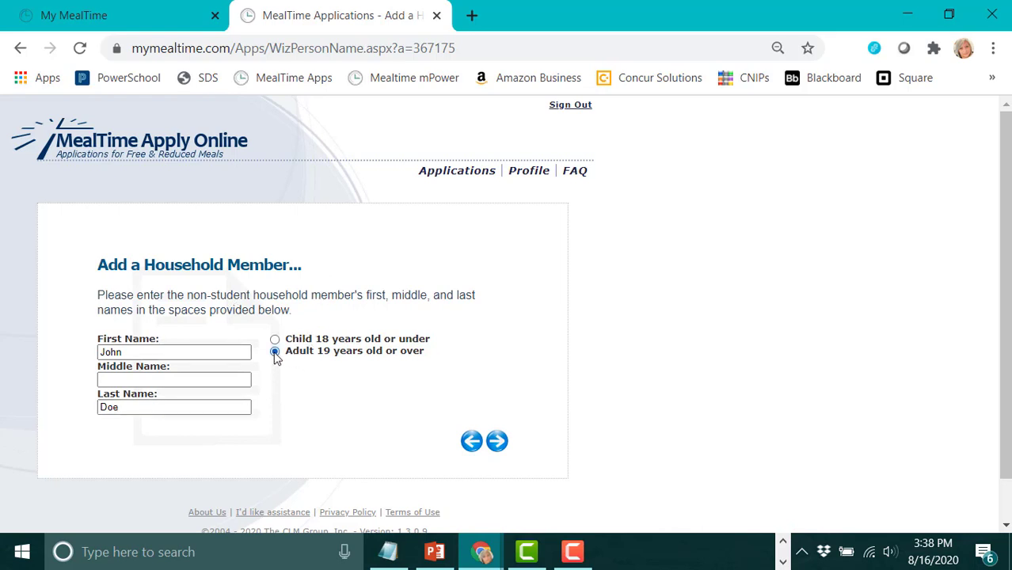
{"action": "left_click", "coordinate": [496, 443]}
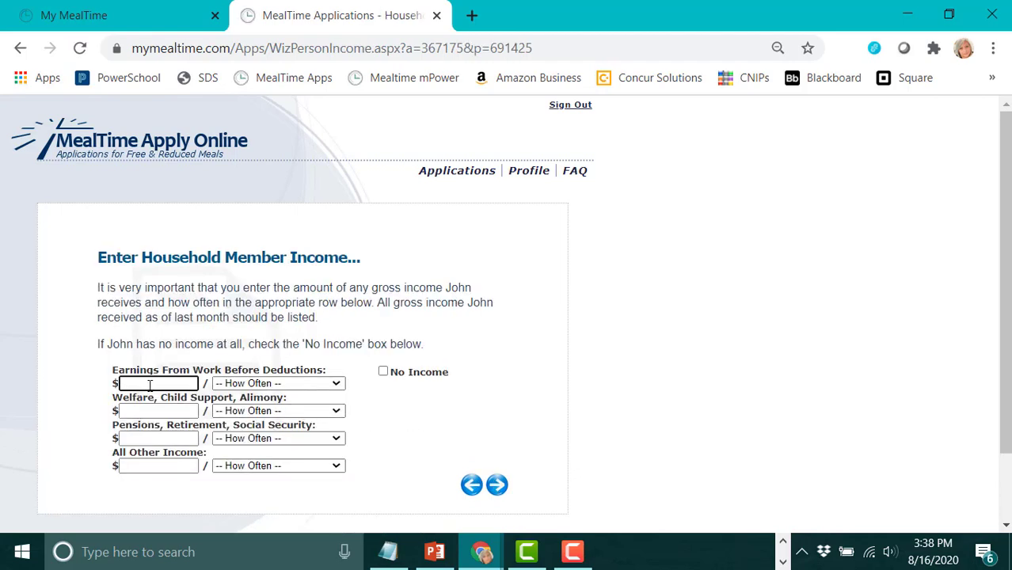
Set the second member's earnings to 1200, paid Every 2 weeks, and save.
{"action": "type", "text": "45000"}
{"action": "double_click", "coordinate": [139, 383]}
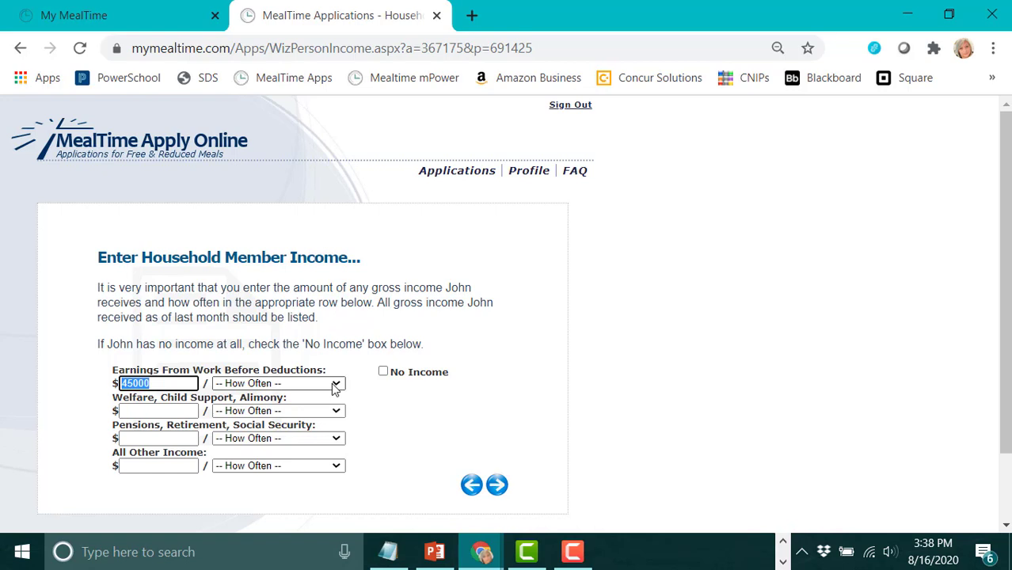
{"action": "type", "text": "1200"}
{"action": "left_click", "coordinate": [336, 384]}
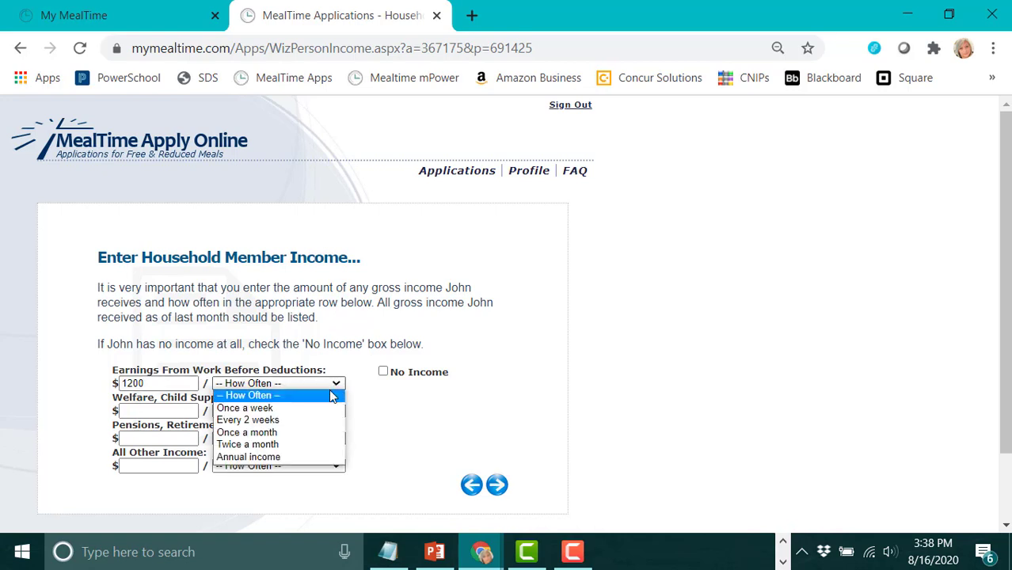
{"action": "left_click", "coordinate": [313, 425]}
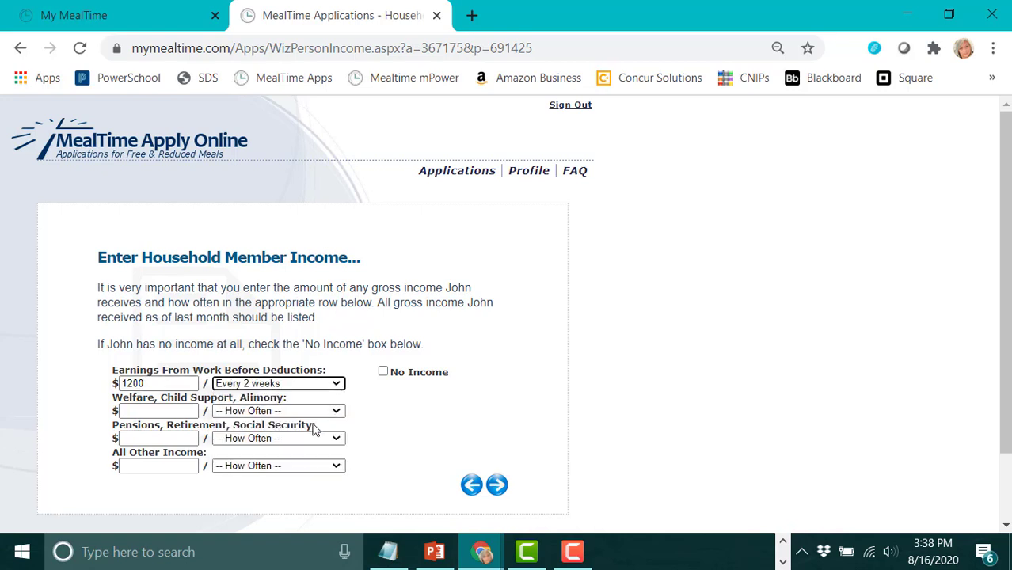
{"action": "left_click", "coordinate": [496, 489]}
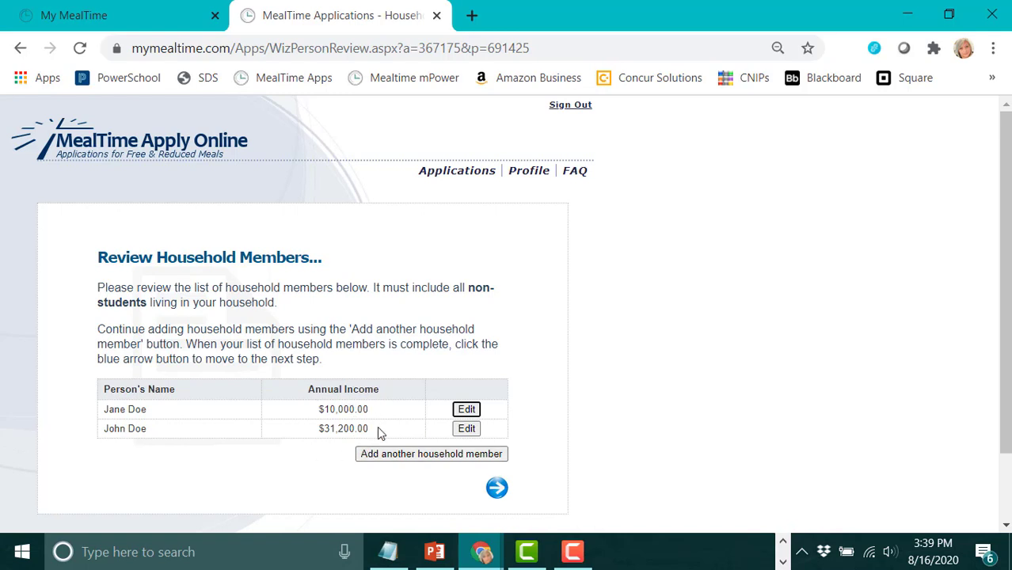
Start a new household member entry from the Review Household Members page.
{"action": "left_click", "coordinate": [410, 459]}
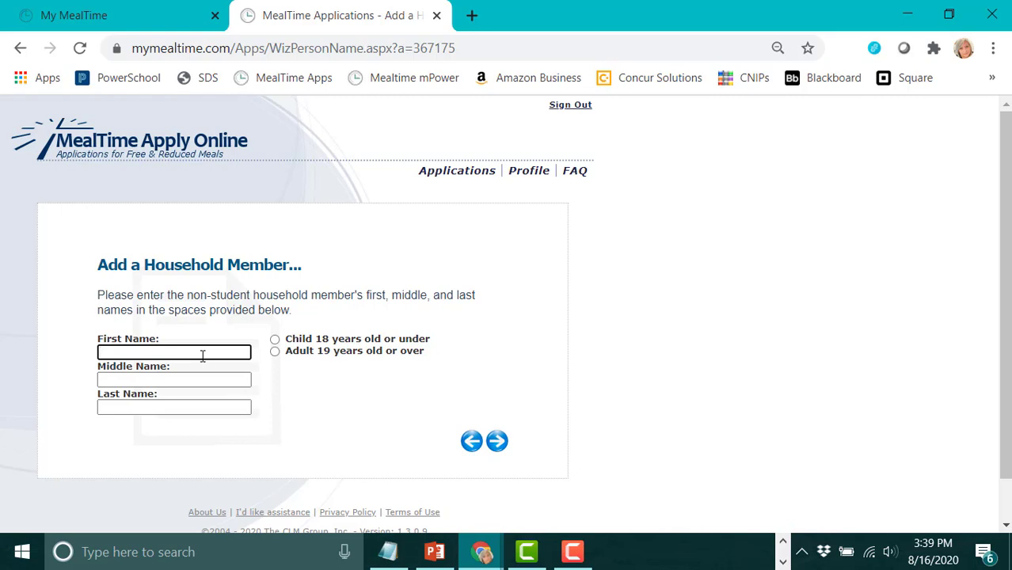
Enter the third member's first and last name, marked Child 18 years old or under.
{"action": "type", "text": "Dave"}
{"action": "key", "text": "Tab"}
{"action": "key", "text": "Tab"}
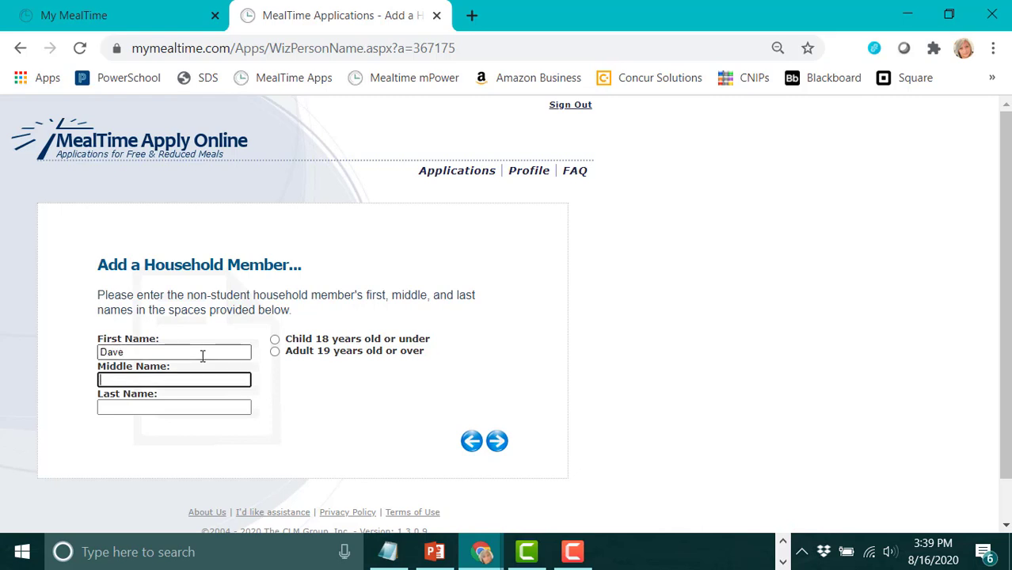
{"action": "type", "text": "Doe"}
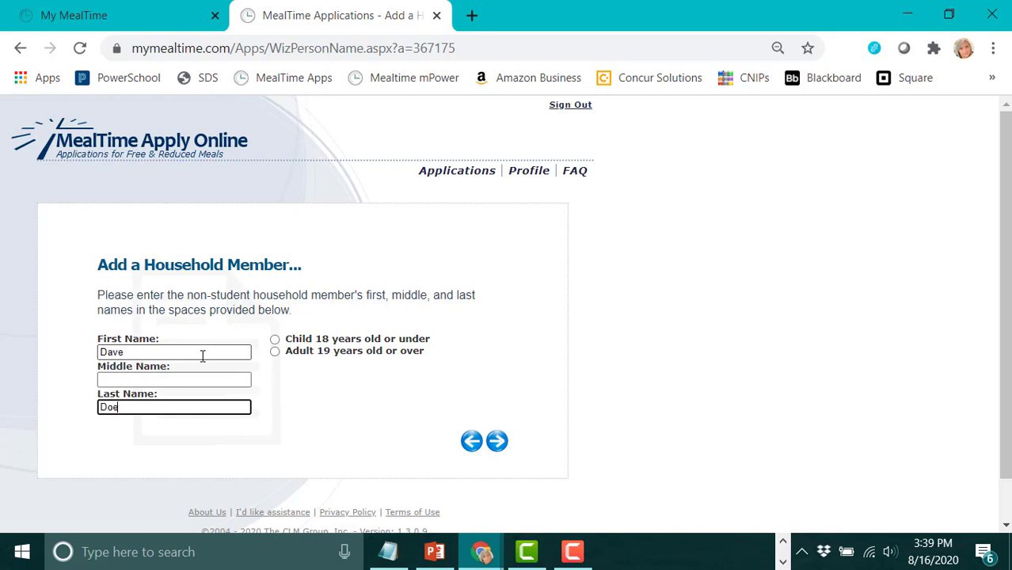
{"action": "left_click", "coordinate": [275, 340]}
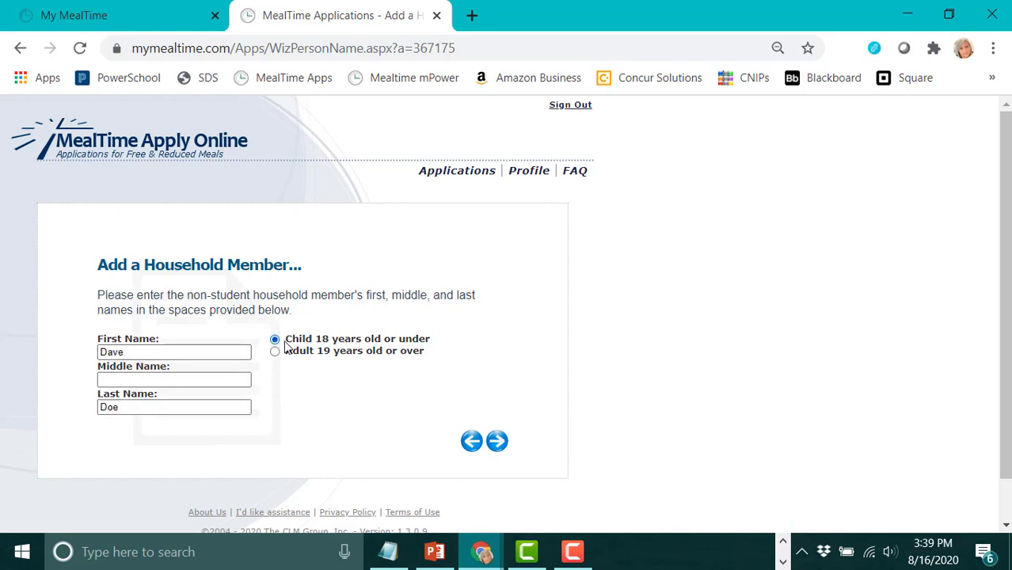
{"action": "left_click", "coordinate": [499, 449]}
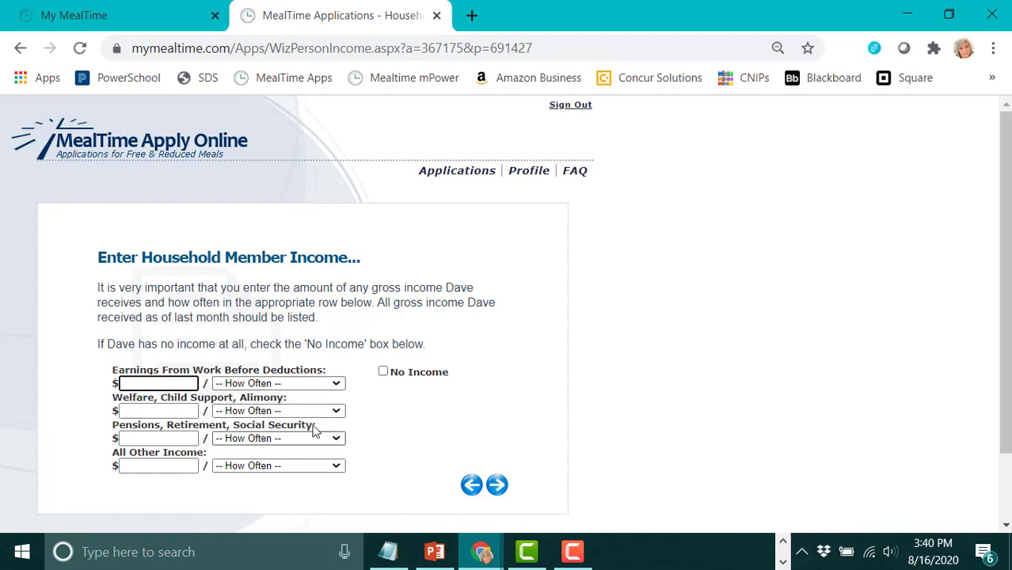
Mark the third member as having No Income and return to the review list.
{"action": "left_click", "coordinate": [383, 371]}
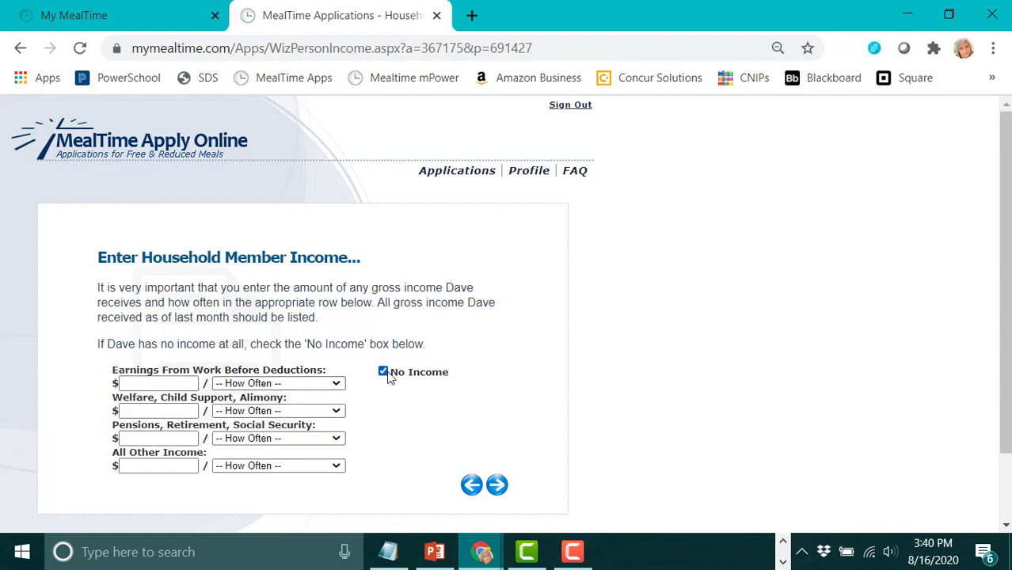
{"action": "left_click", "coordinate": [496, 487]}
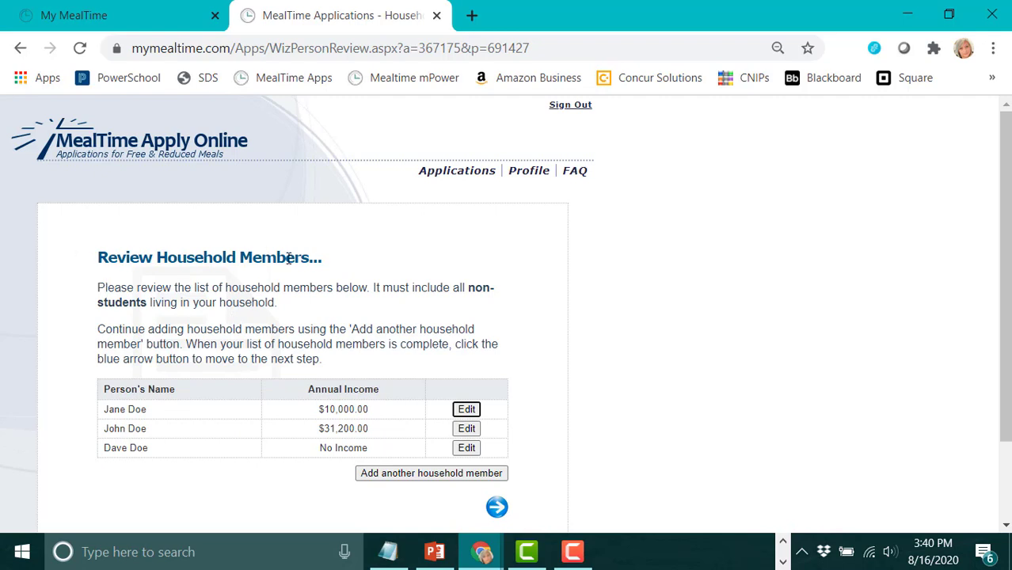
{"action": "scroll", "coordinate": [466, 468], "scroll_direction": "down", "scroll_amount": 2}
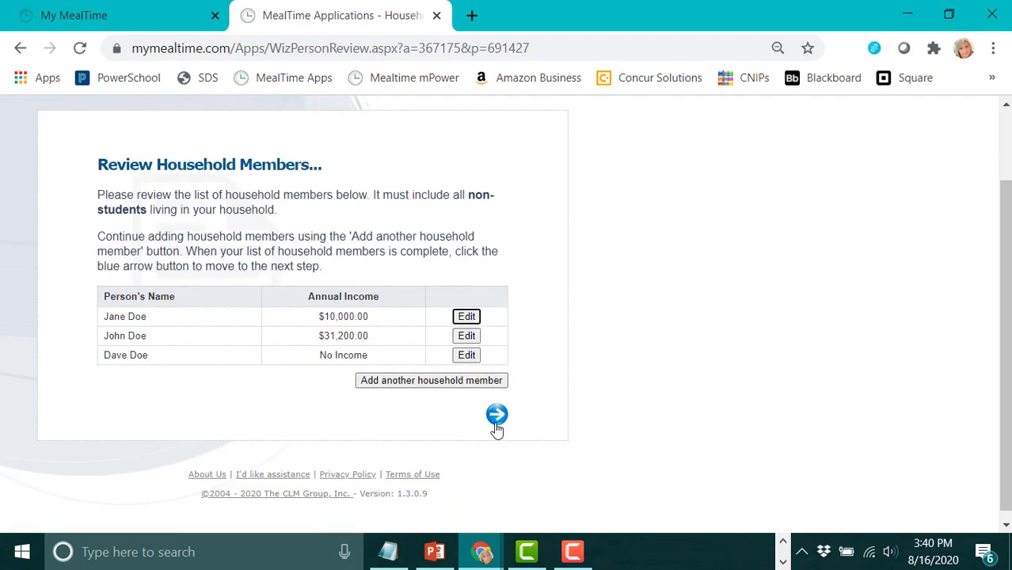
Confirm the three-member household list and continue past the Step Three introduction.
{"action": "left_click", "coordinate": [496, 423]}
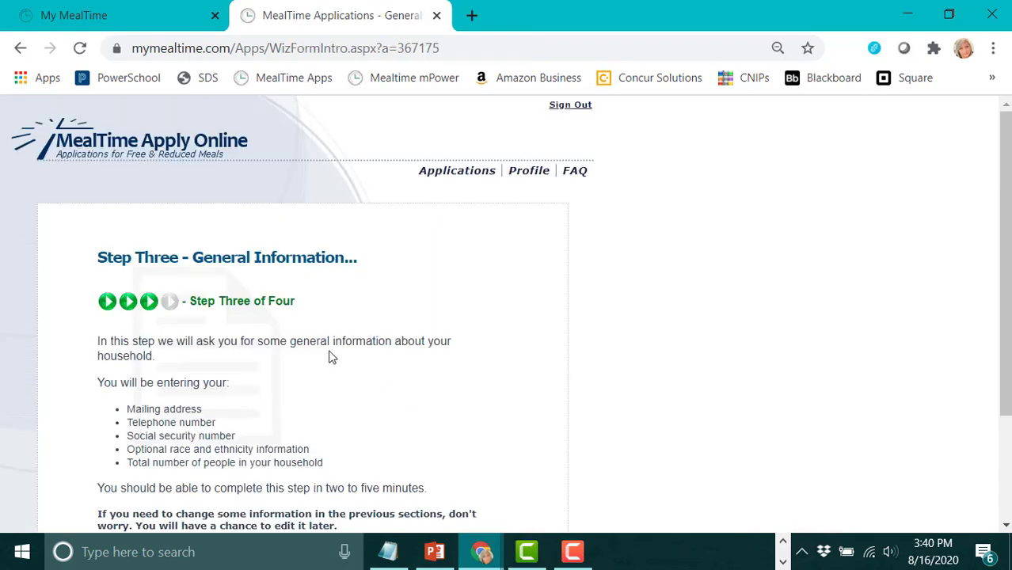
{"action": "scroll", "coordinate": [331, 358], "scroll_direction": "down", "scroll_amount": 2}
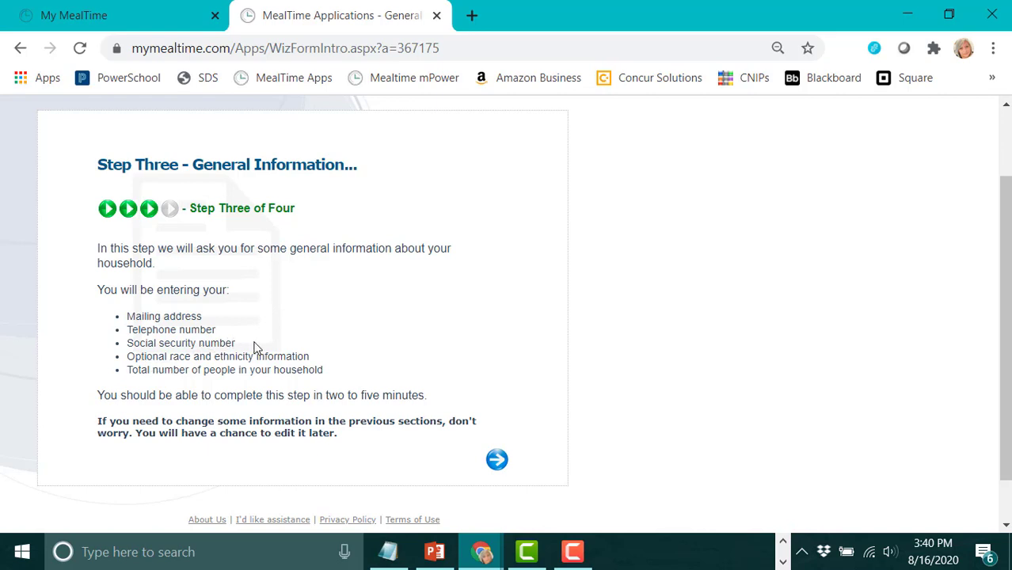
{"action": "left_click", "coordinate": [495, 461]}
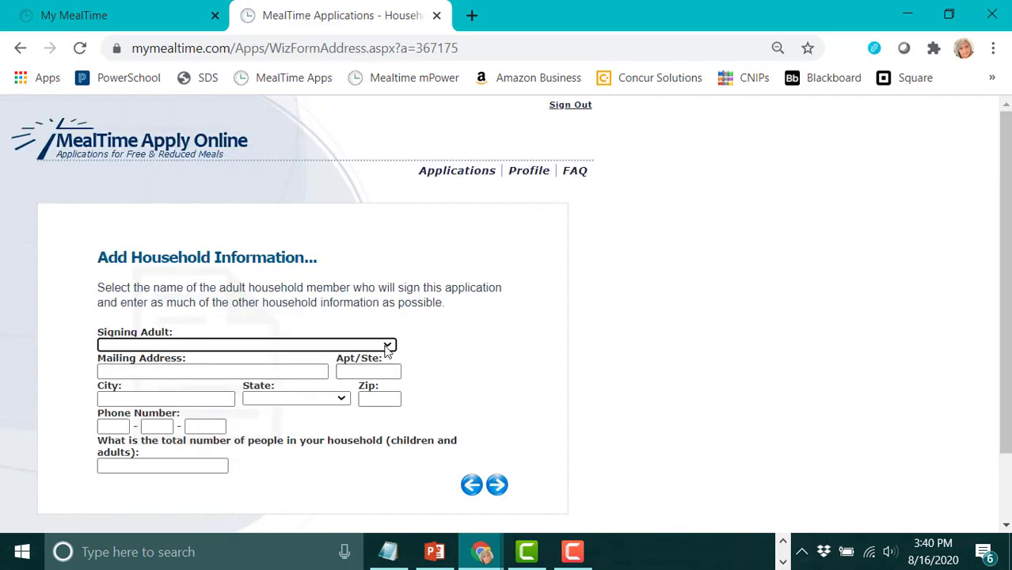
Choose the first adult as signer and enter the mailing address, city, California state, zip and phone number.
{"action": "left_click", "coordinate": [387, 347]}
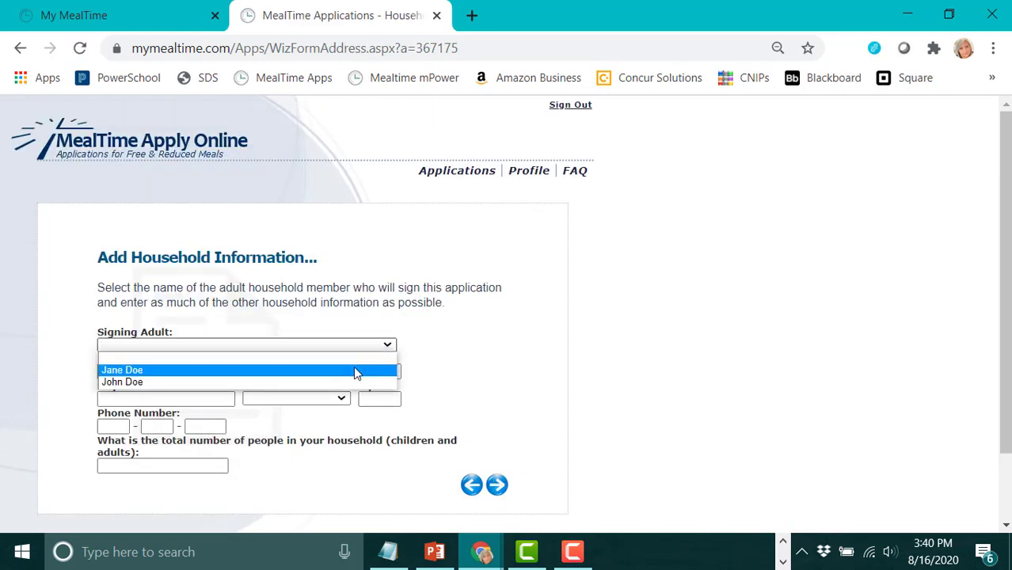
{"action": "left_click", "coordinate": [354, 370]}
{"action": "left_click", "coordinate": [204, 372]}
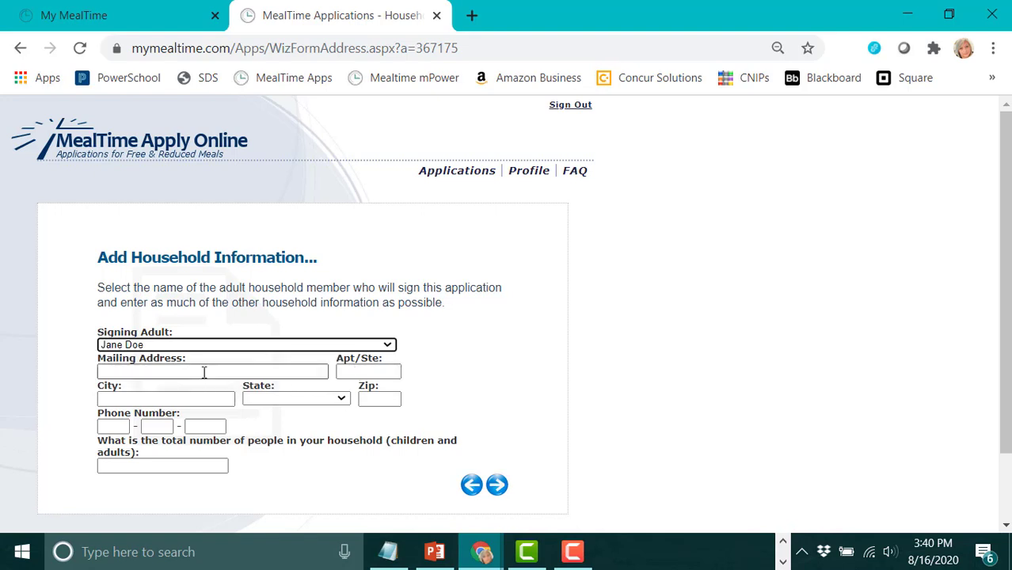
{"action": "type", "text": "1234"}
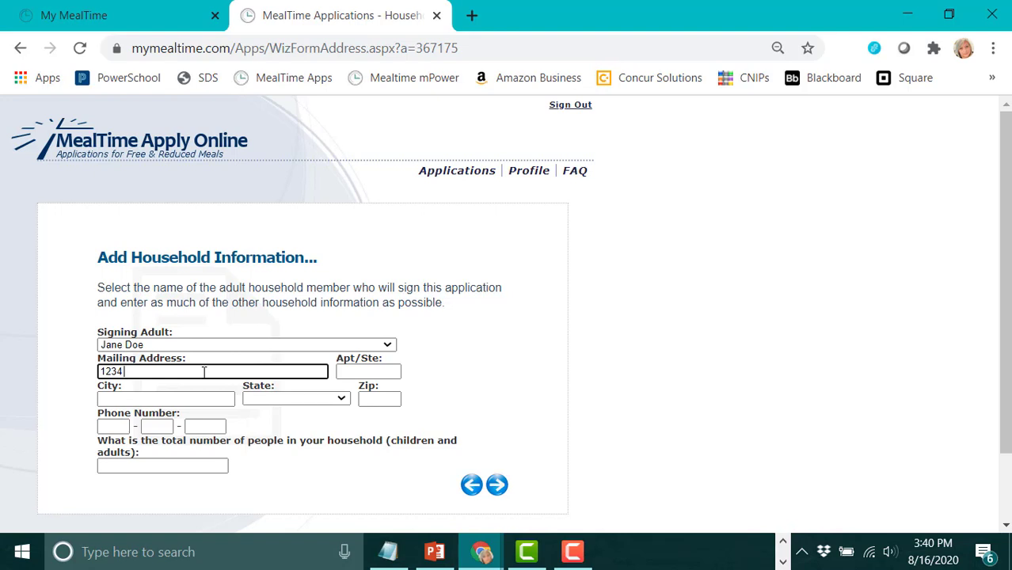
{"action": "type", "text": " 130th Street"}
{"action": "key", "text": "Tab"}
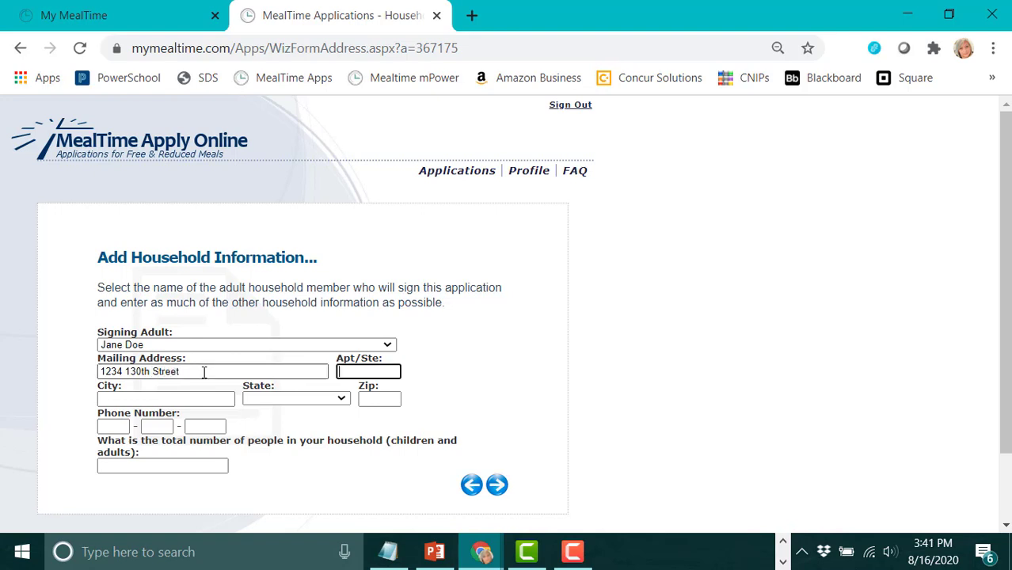
{"action": "key", "text": "Tab"}
{"action": "type", "text": "Haw"}
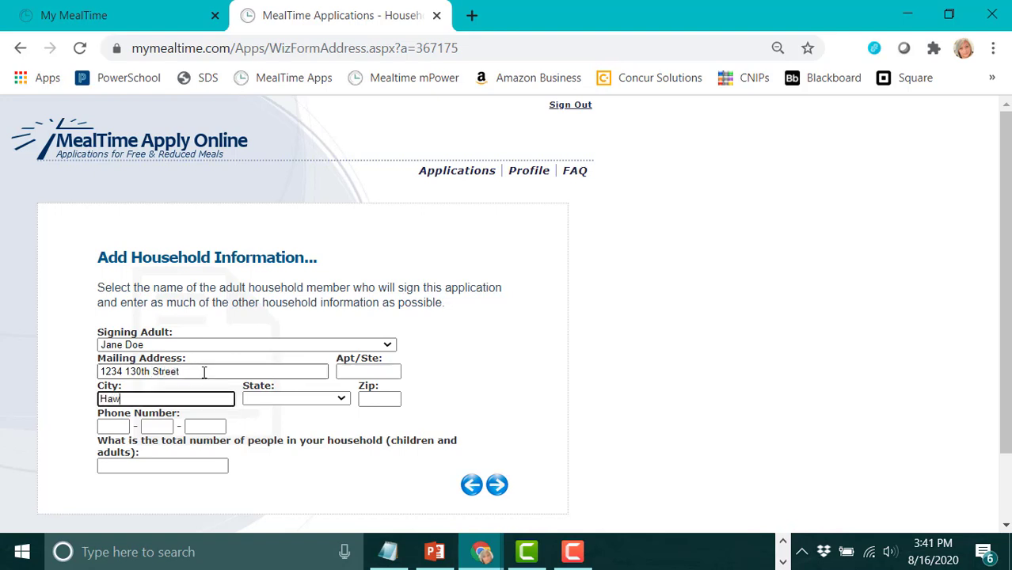
{"action": "type", "text": "thorne"}
{"action": "key", "text": "Tab"}
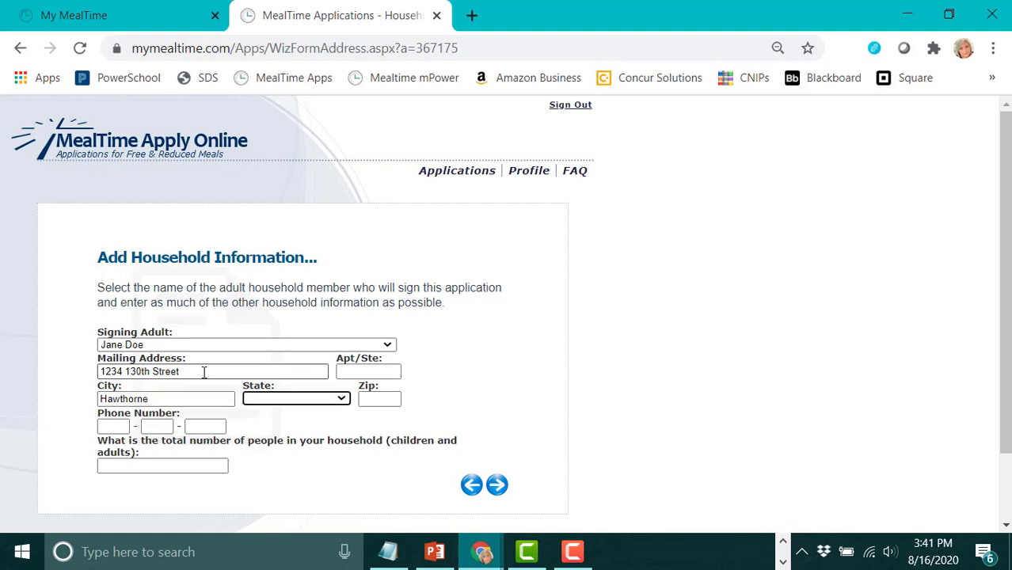
{"action": "type", "text": "c"}
{"action": "key", "text": "Tab"}
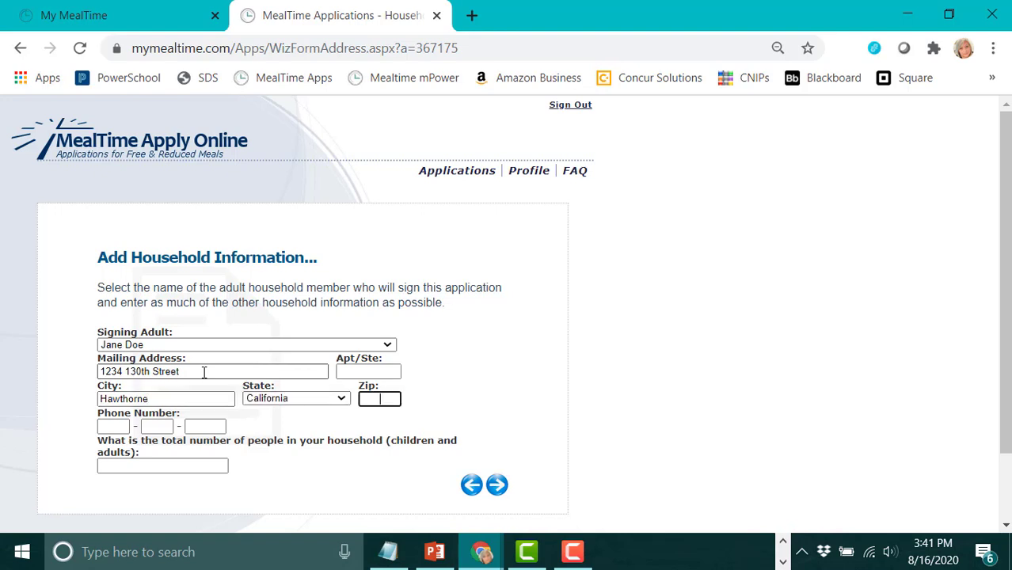
{"action": "type", "text": "90250"}
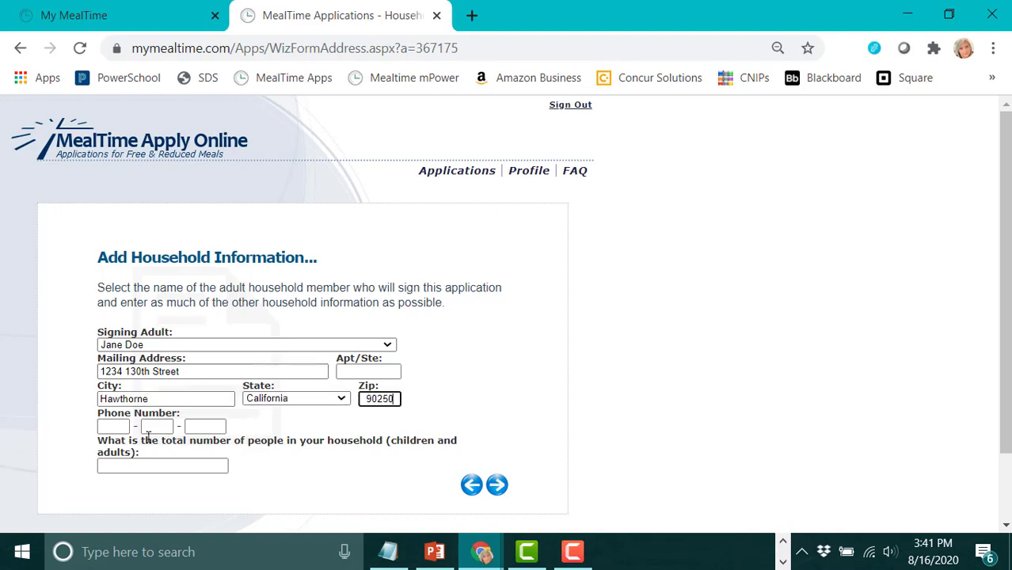
{"action": "left_click", "coordinate": [115, 427]}
{"action": "type", "text": "310 - "}
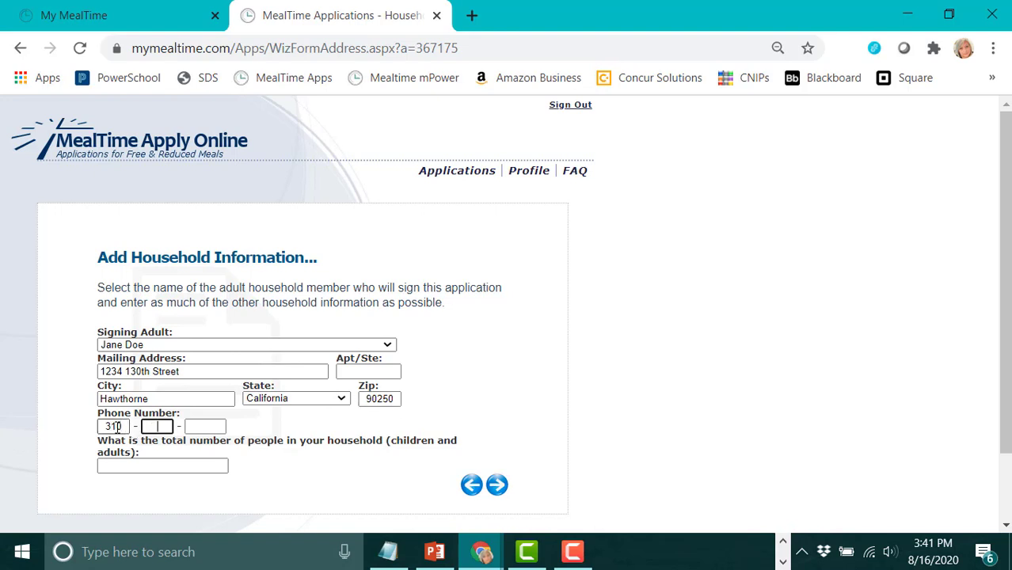
{"action": "type", "text": "222 - "}
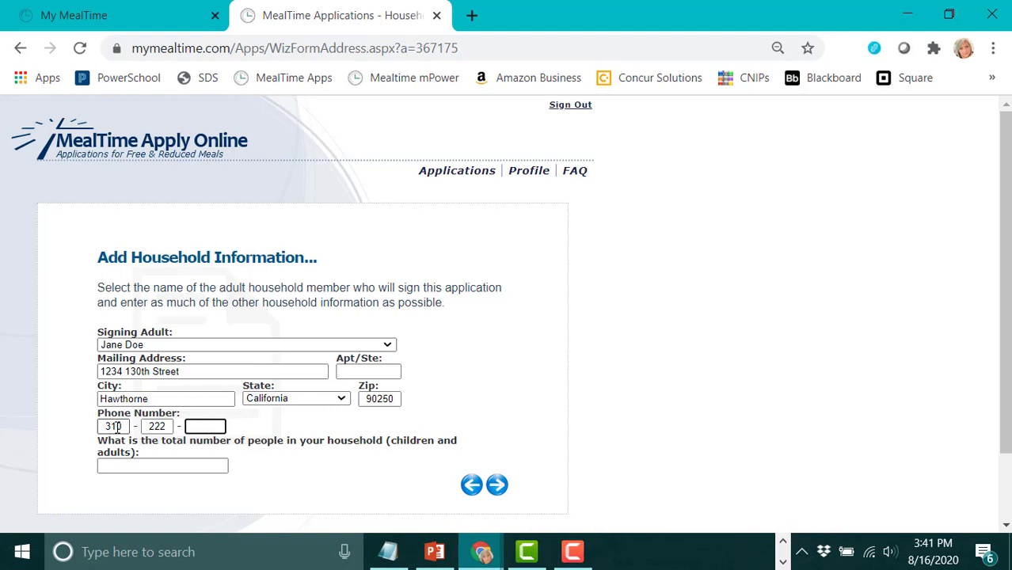
{"action": "type", "text": "2222"}
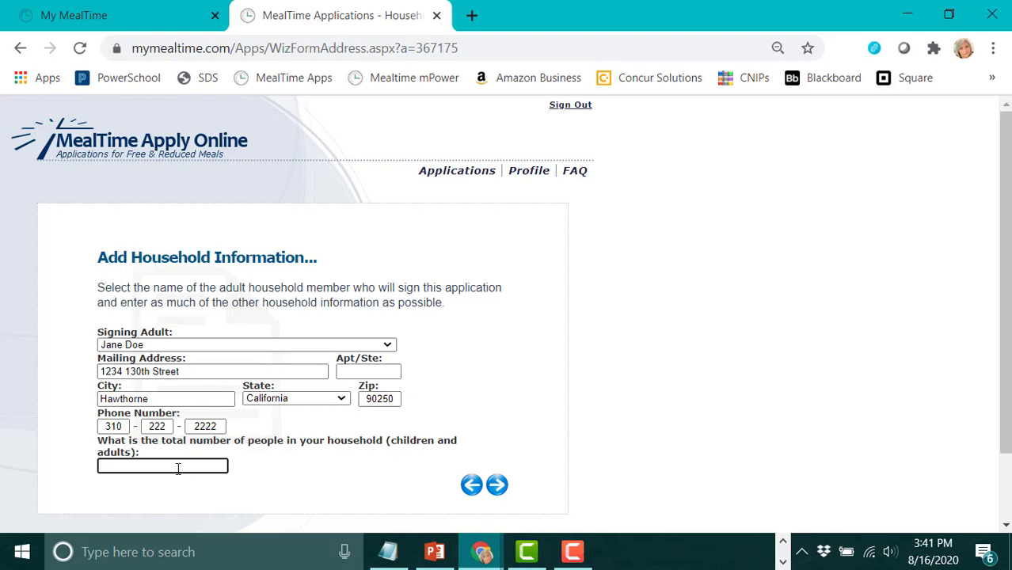
Replace the rejected household size of 3 with 4 so it counts the student, then continue.
{"action": "type", "text": "3"}
{"action": "left_click", "coordinate": [496, 484]}
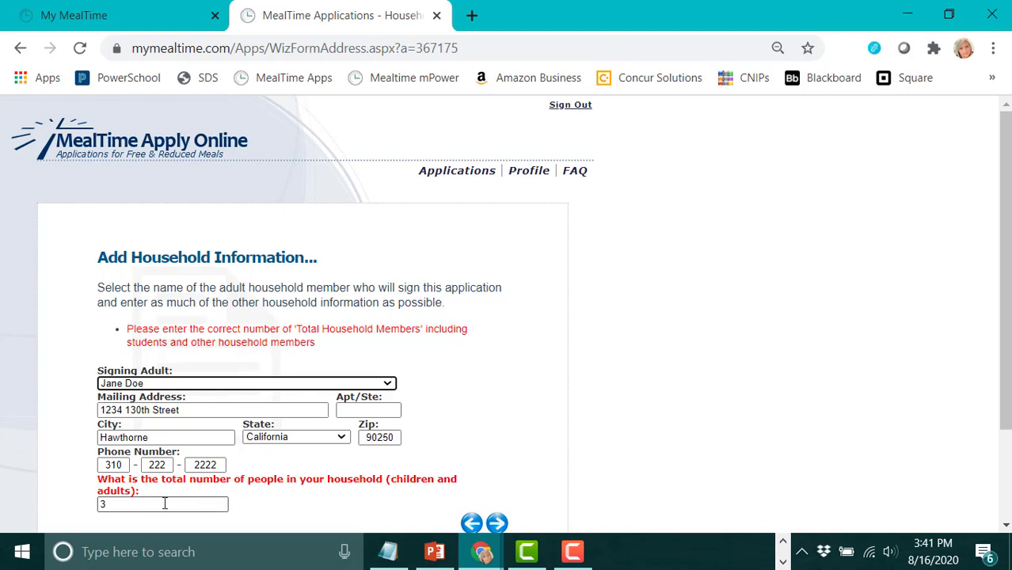
{"action": "double_click", "coordinate": [107, 505]}
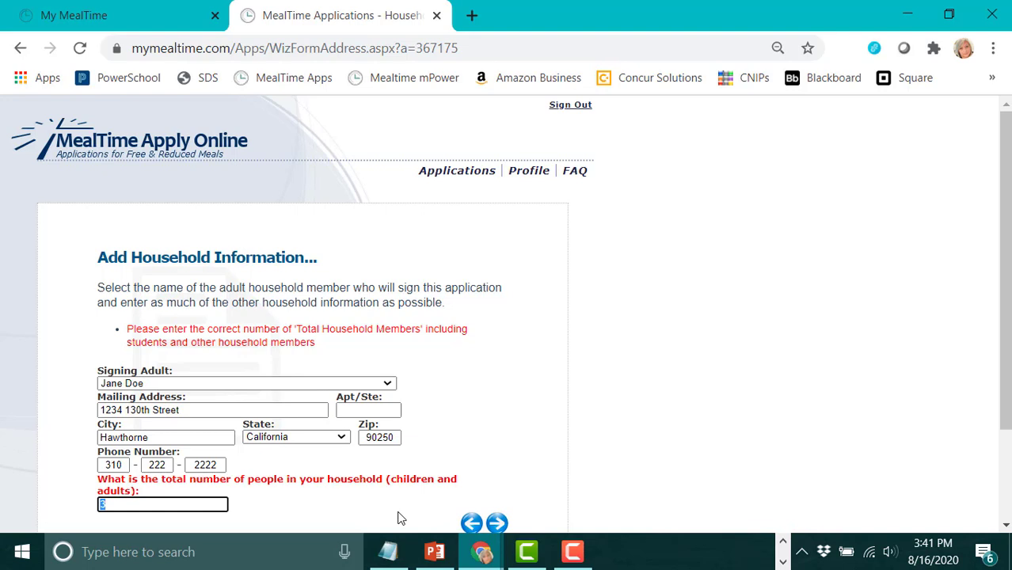
{"action": "type", "text": "4"}
{"action": "scroll", "coordinate": [547, 407], "scroll_direction": "down", "scroll_amount": 2}
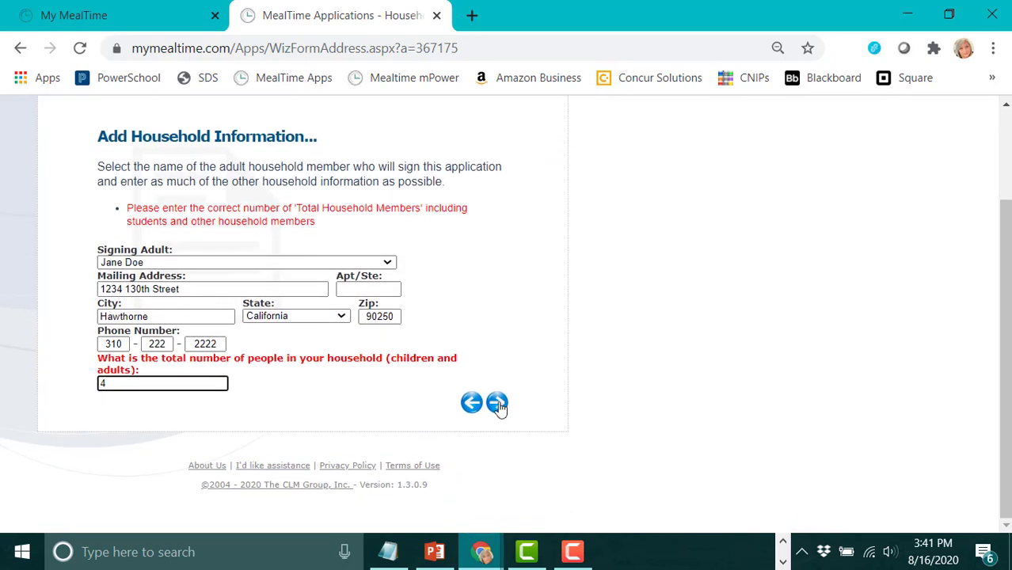
{"action": "left_click", "coordinate": [498, 404]}
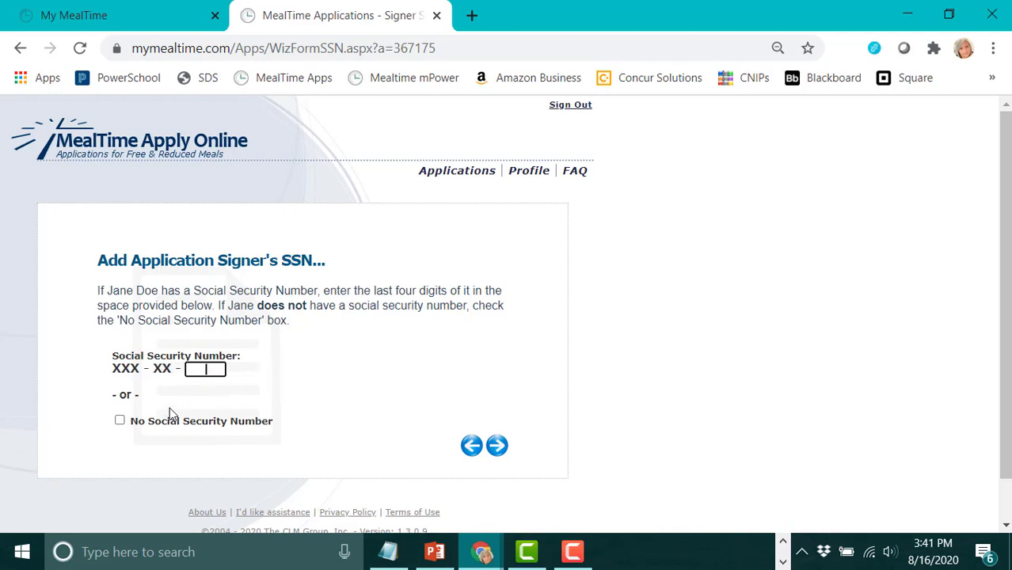
Tick 'No Social Security Number' for the signing adult.
{"action": "left_click", "coordinate": [119, 422]}
Skip the optional race and ethnicity questions, leaving every box unchecked, to reach Step Four.
{"action": "left_click", "coordinate": [498, 449]}
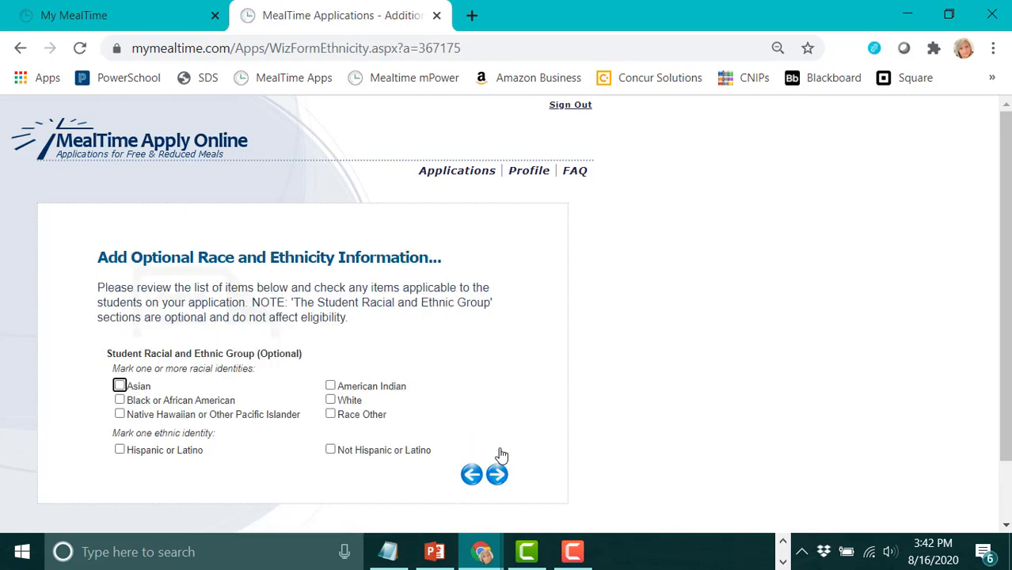
{"action": "scroll", "coordinate": [499, 344], "scroll_direction": "down", "scroll_amount": 2}
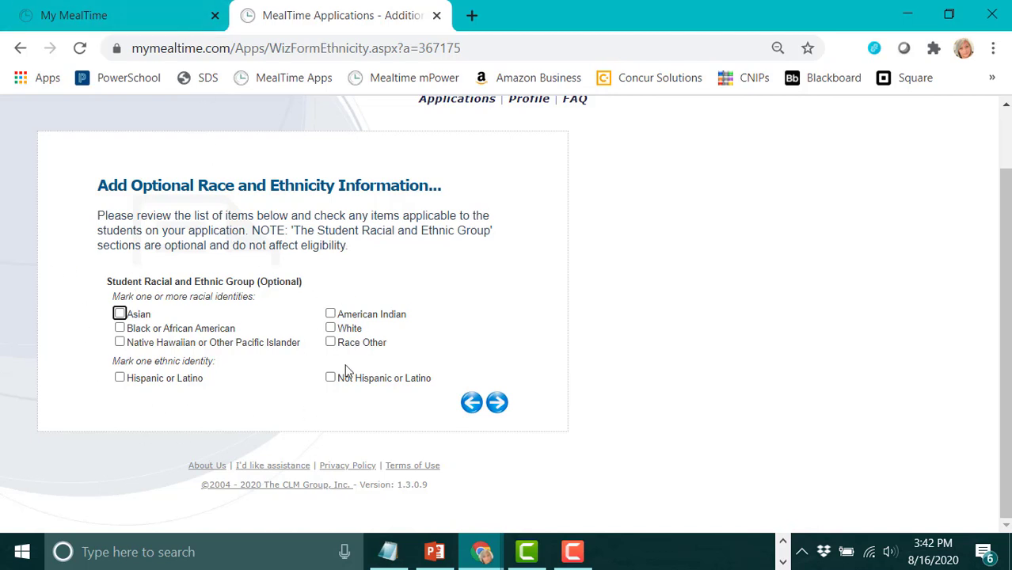
{"action": "left_click", "coordinate": [496, 406]}
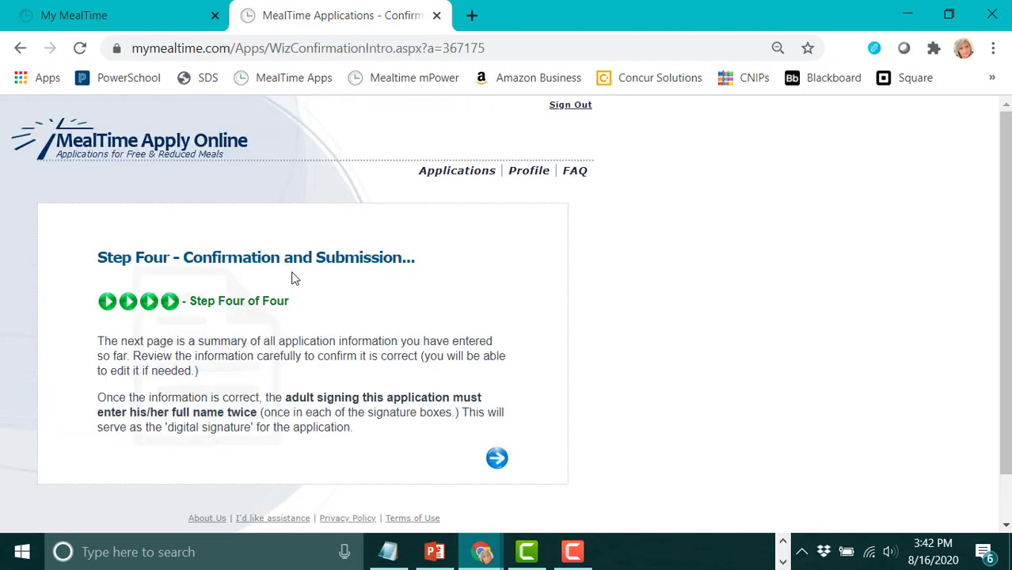
Open the Confirm summary and scroll through the student, income and household details to the signature fields.
{"action": "left_click", "coordinate": [496, 458]}
{"action": "scroll", "coordinate": [364, 296], "scroll_direction": "up", "scroll_amount": 4}
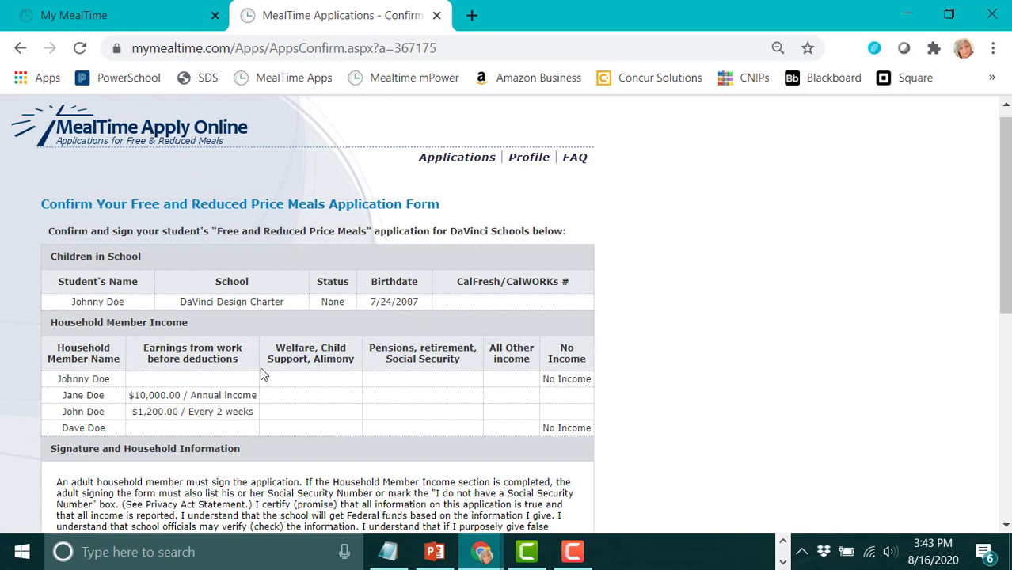
{"action": "scroll", "coordinate": [187, 309], "scroll_direction": "down", "scroll_amount": 1}
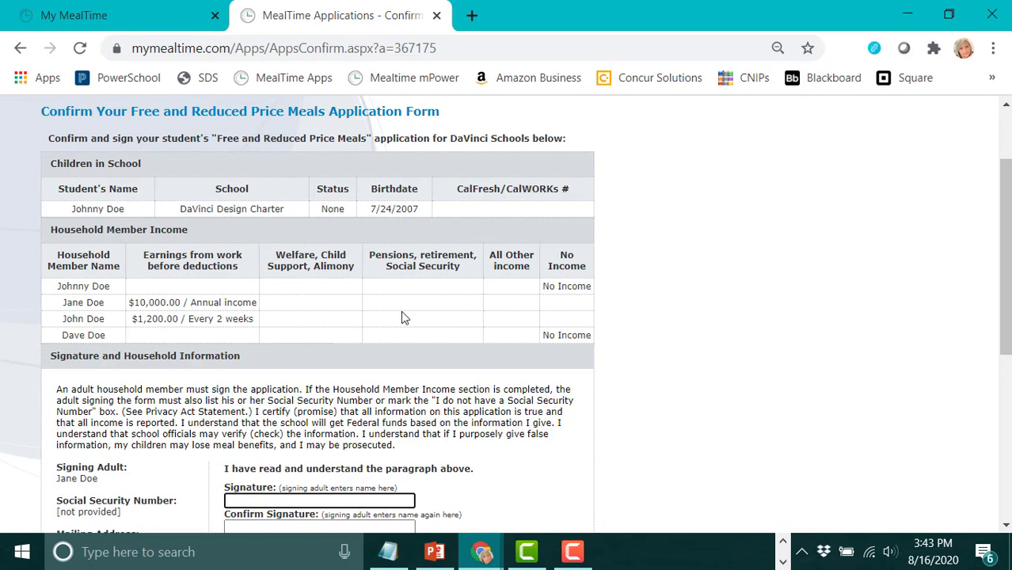
{"action": "scroll", "coordinate": [511, 314], "scroll_direction": "down", "scroll_amount": 3}
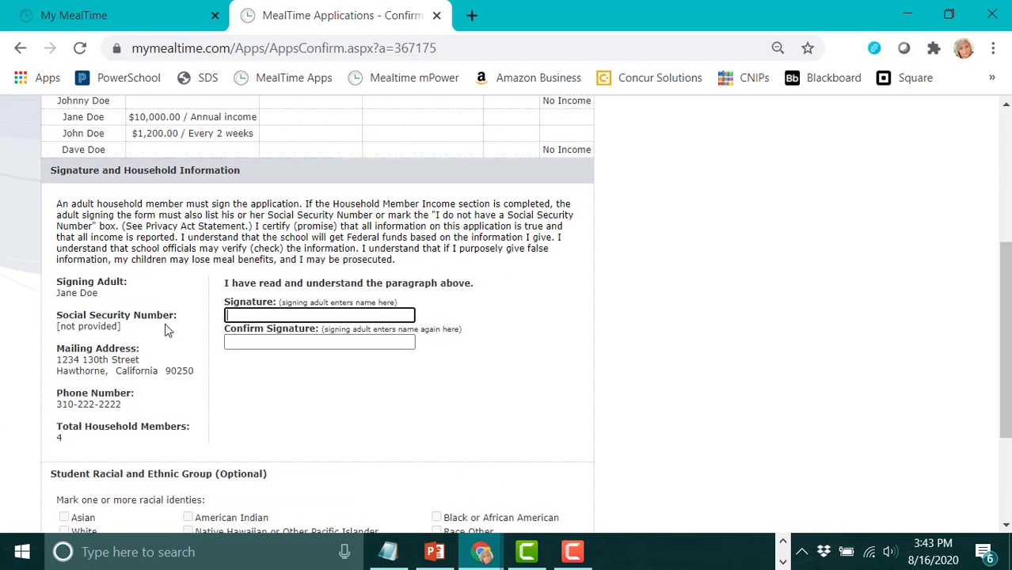
Enter the signer's full name in both Signature and Confirm Signature, correcting the typo.
{"action": "left_click", "coordinate": [270, 313]}
{"action": "type", "text": "Jane Doe"}
{"action": "left_click", "coordinate": [272, 342]}
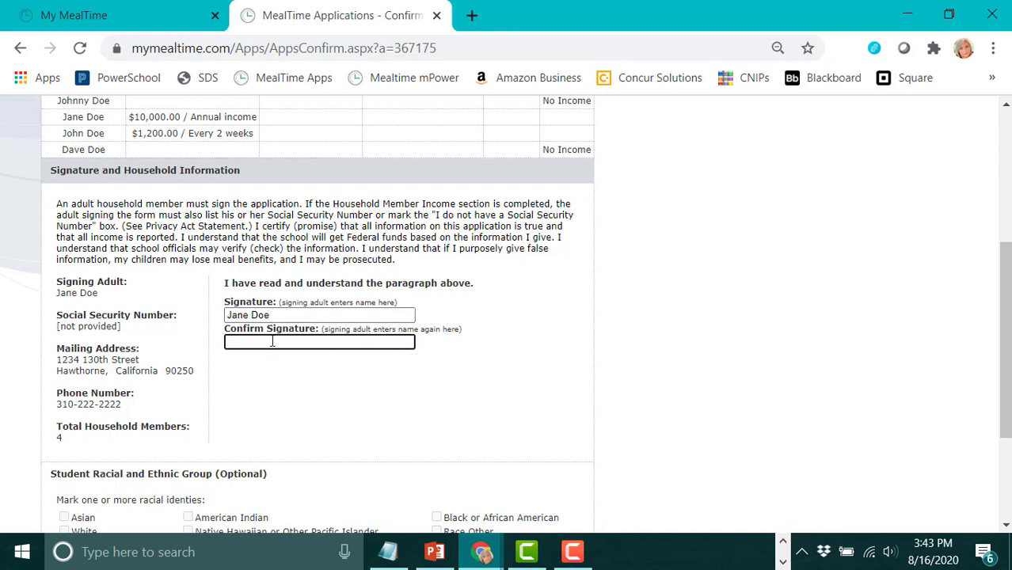
{"action": "type", "text": "Jane Da"}
{"action": "key", "text": "BackSpace"}
{"action": "type", "text": "oe"}
{"action": "scroll", "coordinate": [127, 348], "scroll_direction": "down", "scroll_amount": 2}
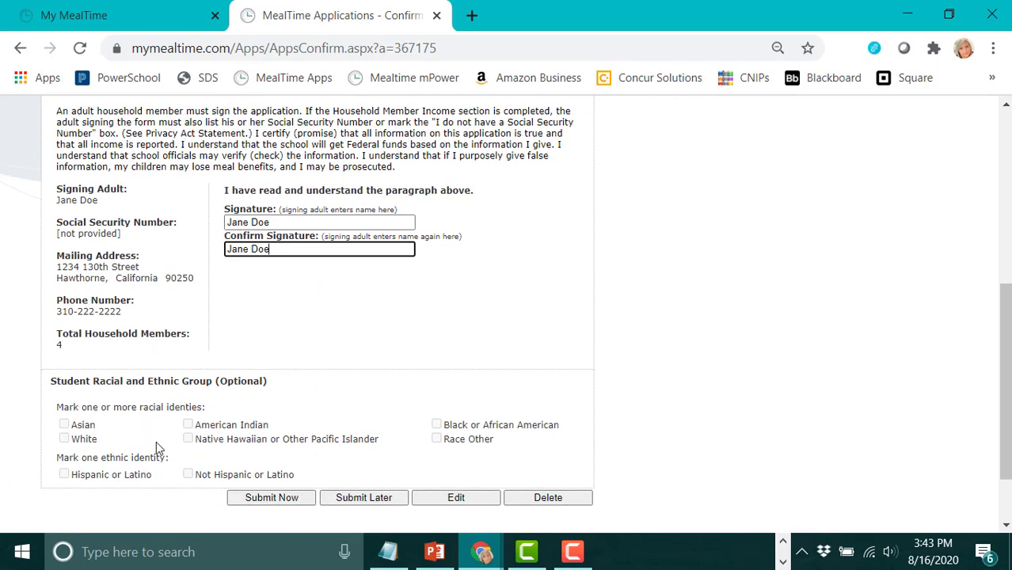
{"action": "scroll", "coordinate": [529, 460], "scroll_direction": "down", "scroll_amount": 2}
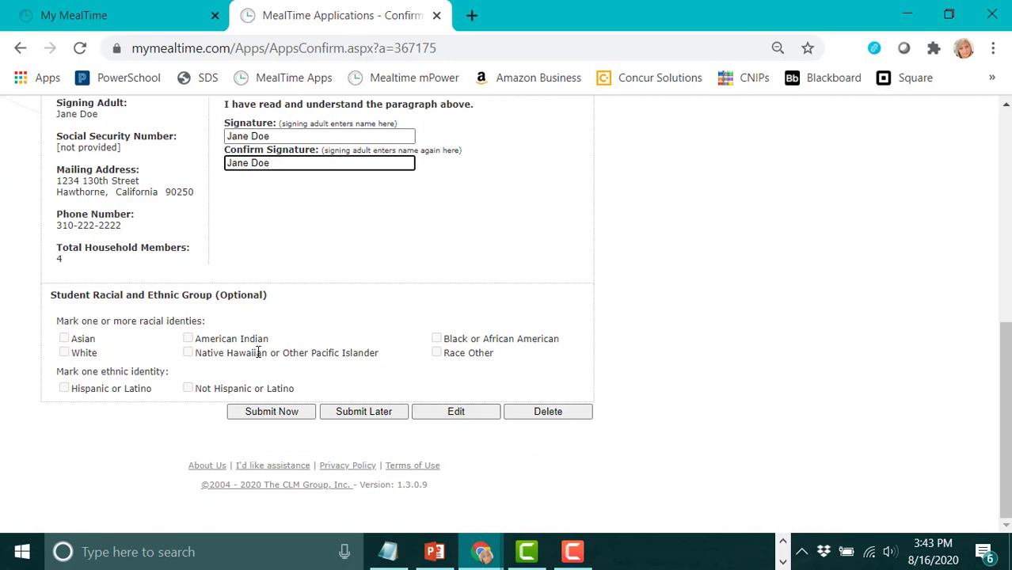
Submit the signed application with Submit Now and confirm with Yes.
{"action": "left_click", "coordinate": [279, 413]}
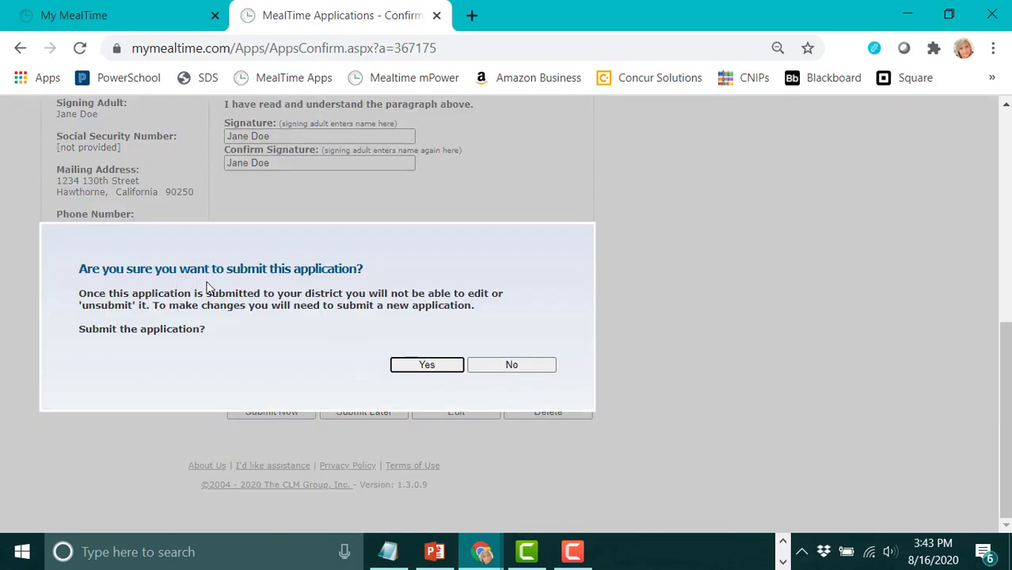
{"action": "left_click", "coordinate": [421, 366]}
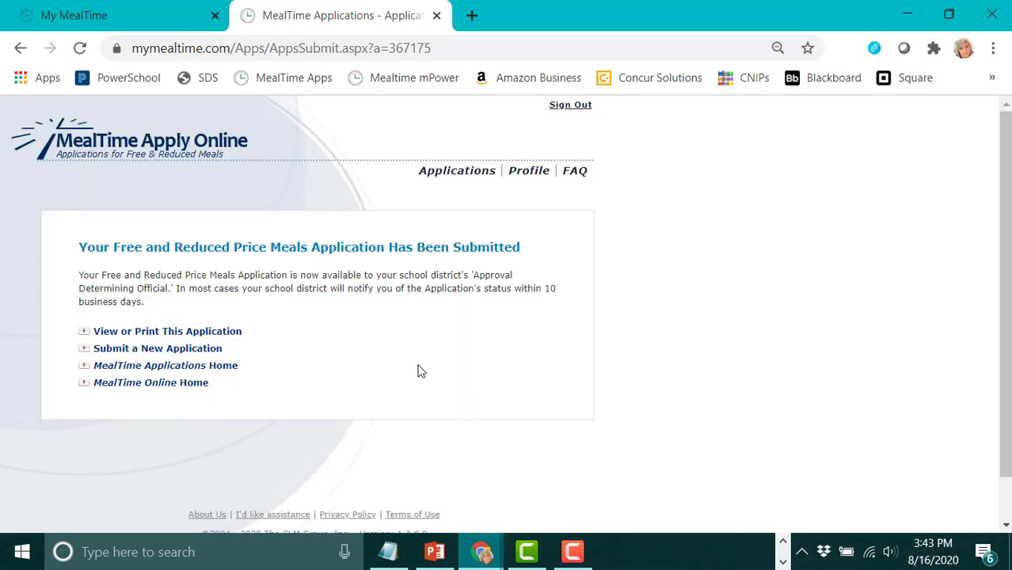